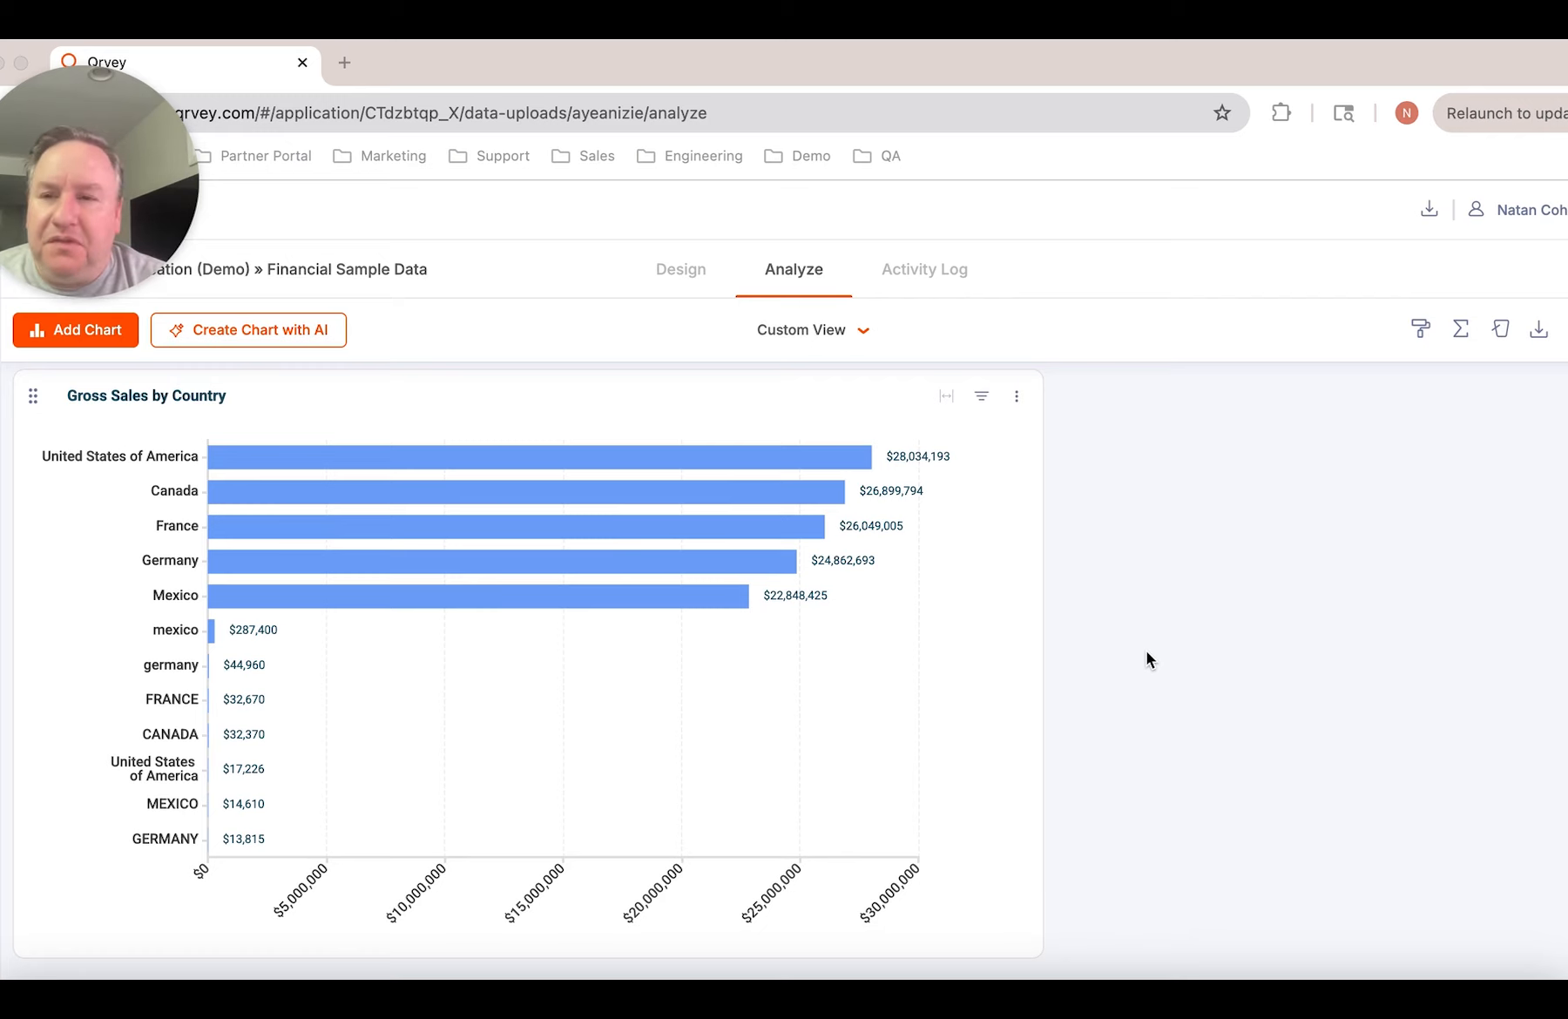
# Open the transformations for the Financial Sample Data dataset's design
pyautogui.click(1156, 636)
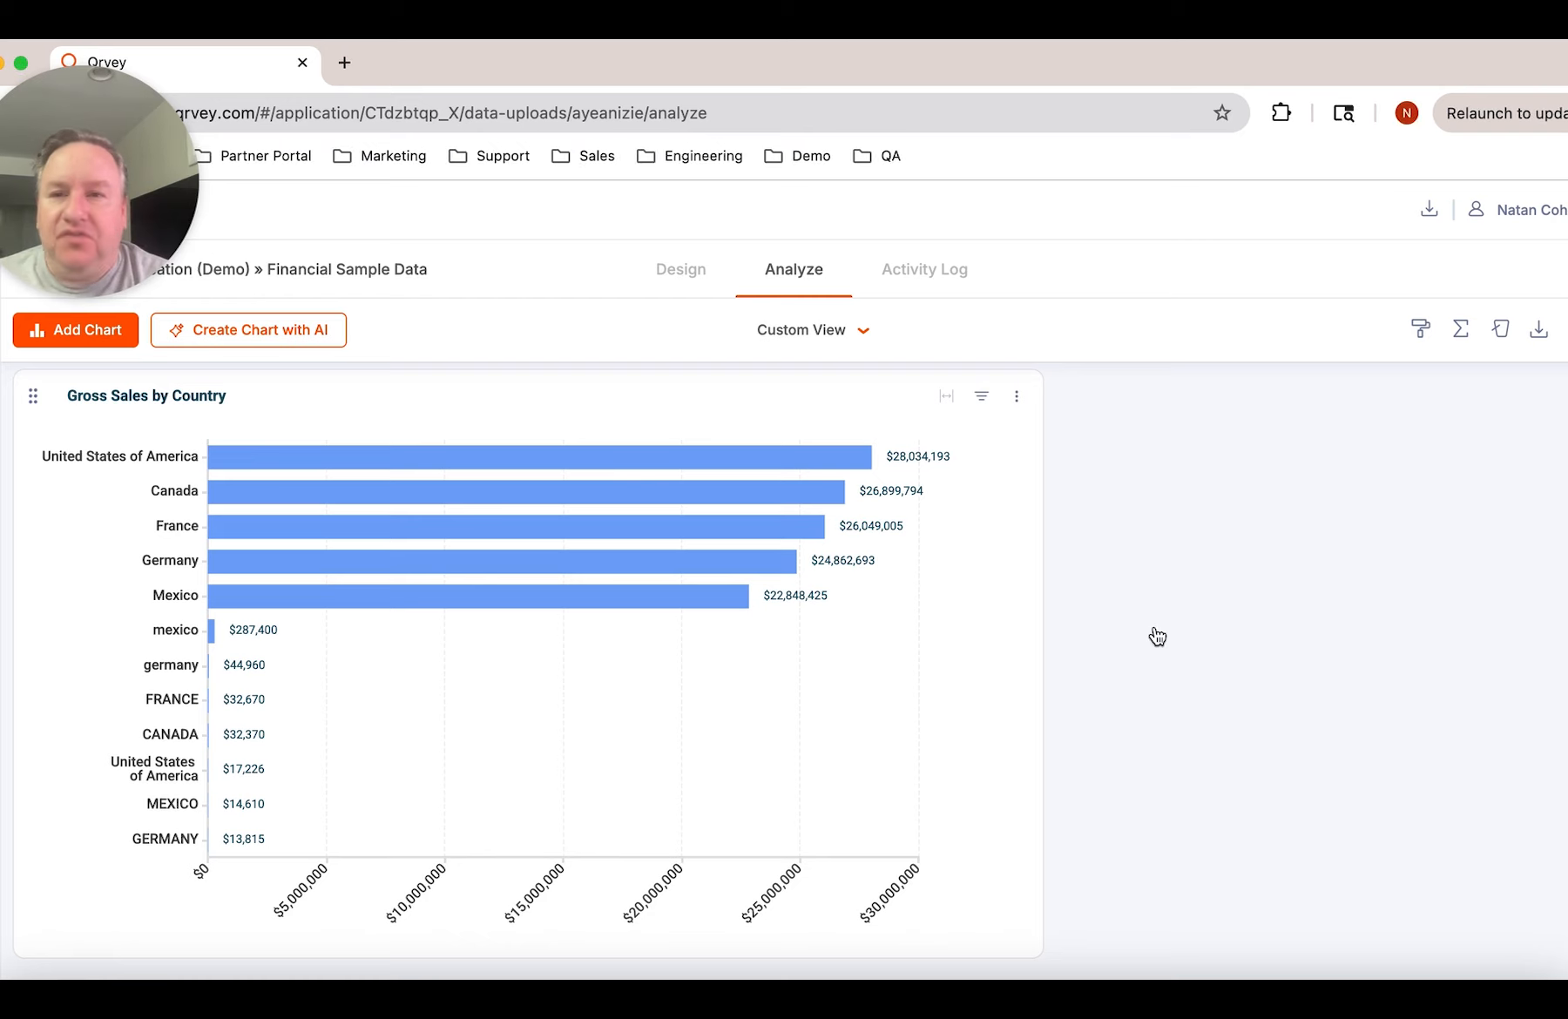
pyautogui.click(680, 276)
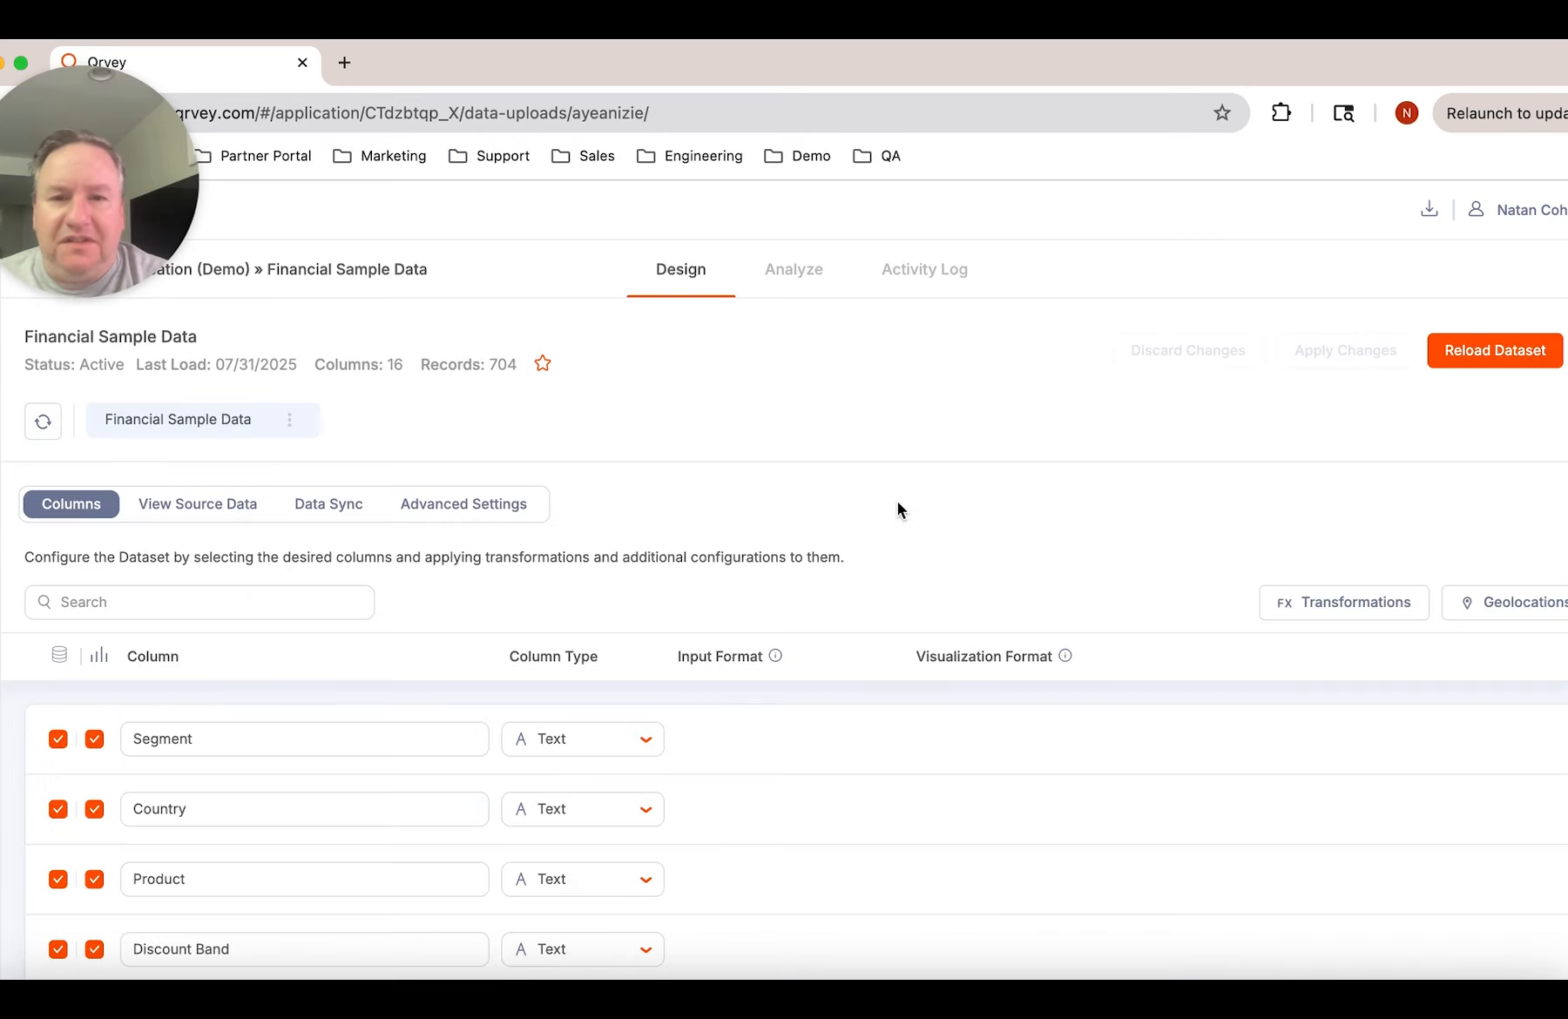
pyautogui.click(1366, 605)
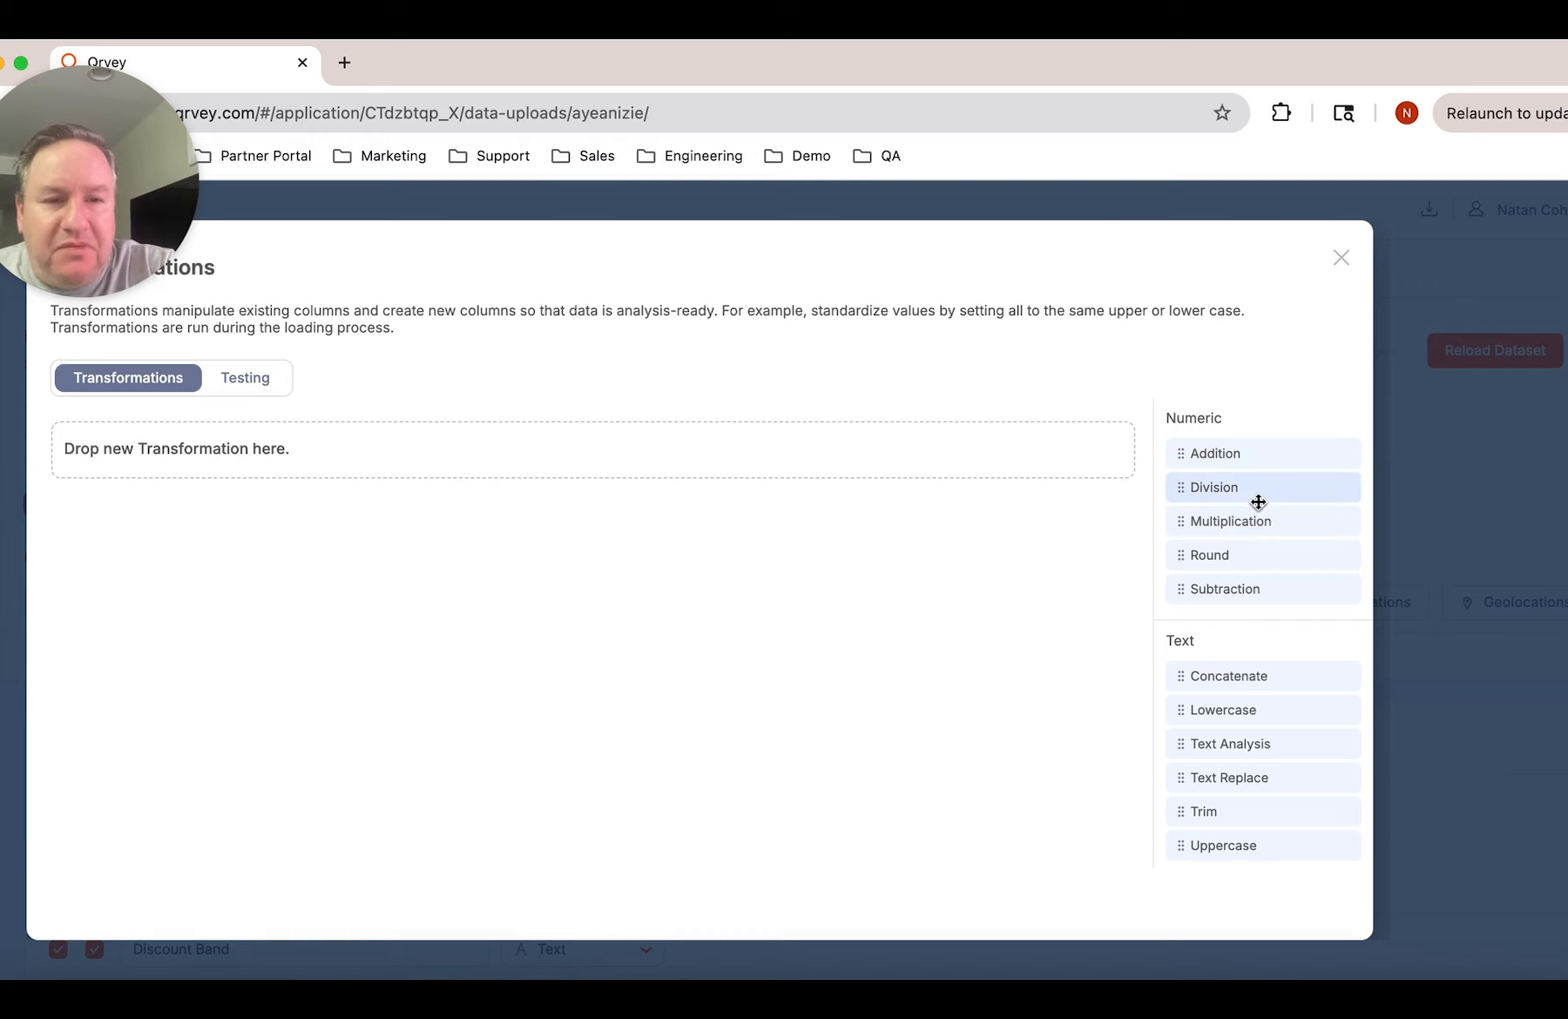
# Look through the available transformation types and add a Trim transformation to the dataset
pyautogui.scroll(-5, 1258, 502)
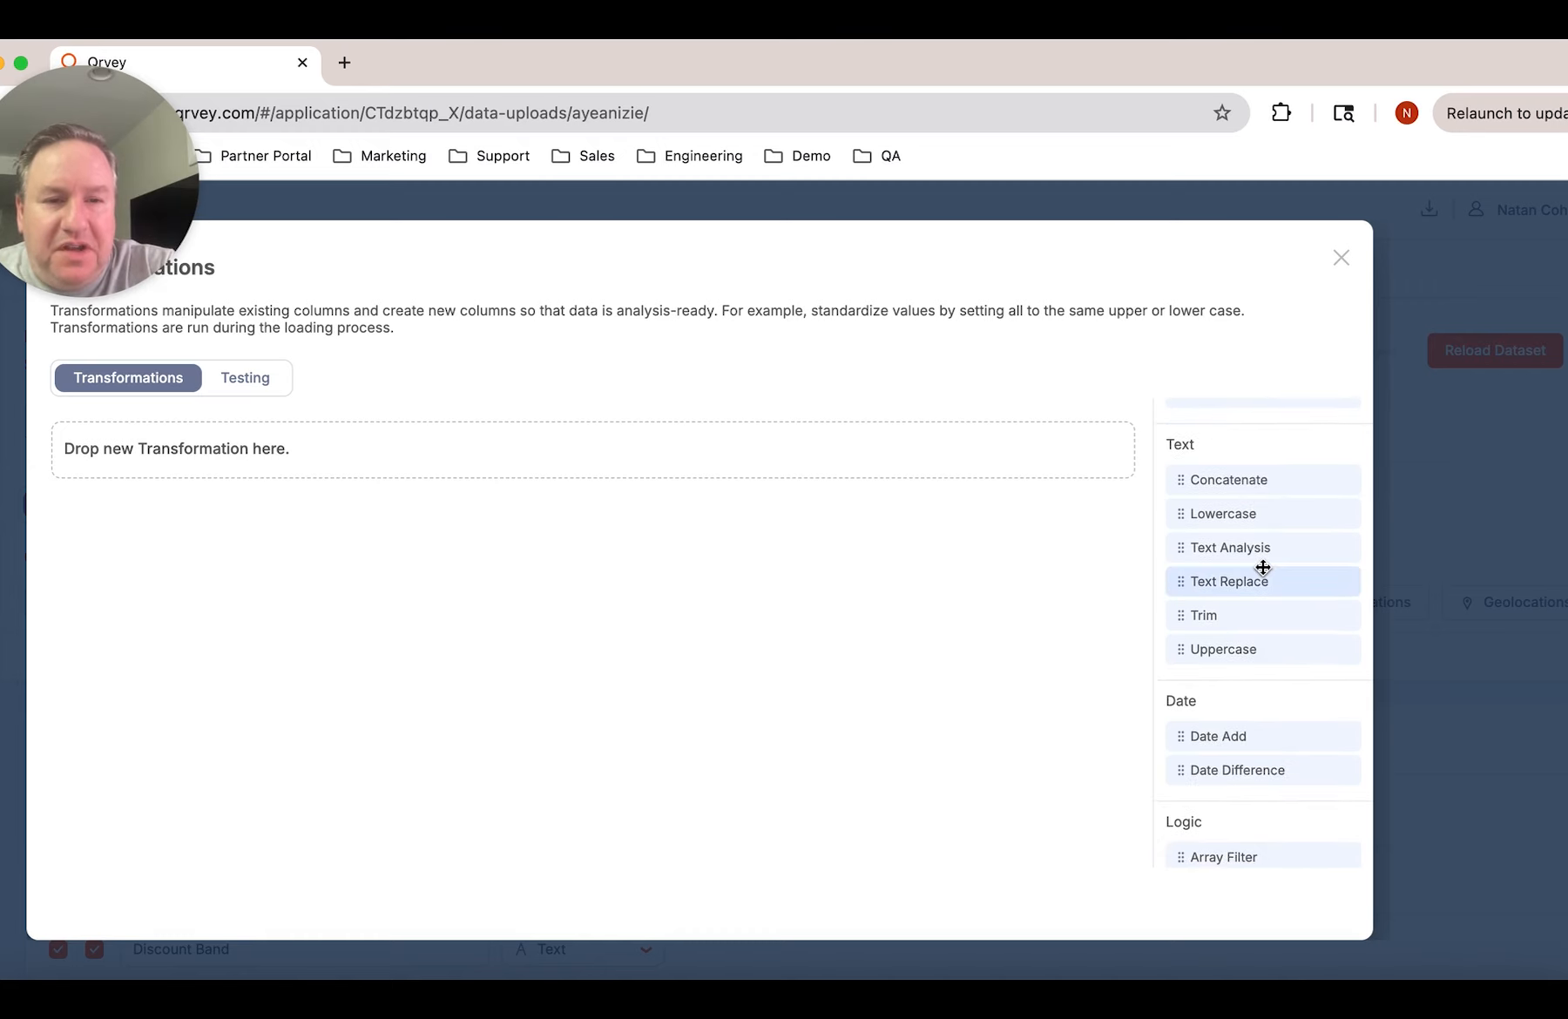
pyautogui.scroll(-5, 1263, 567)
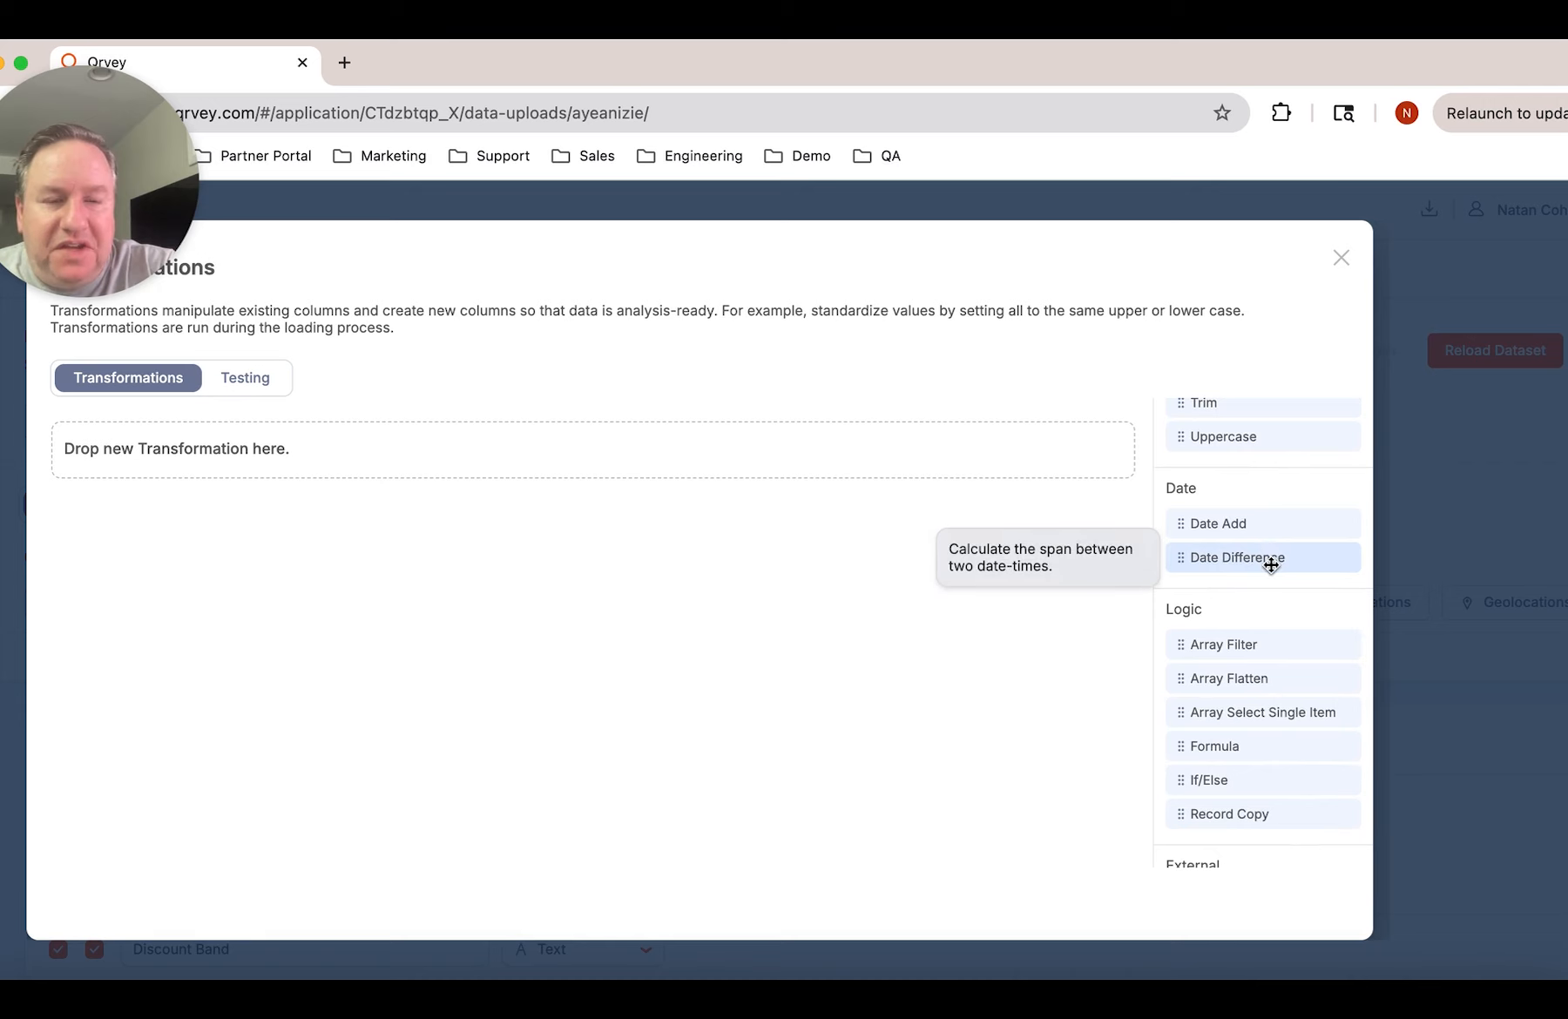
pyautogui.scroll(-2, 1271, 564)
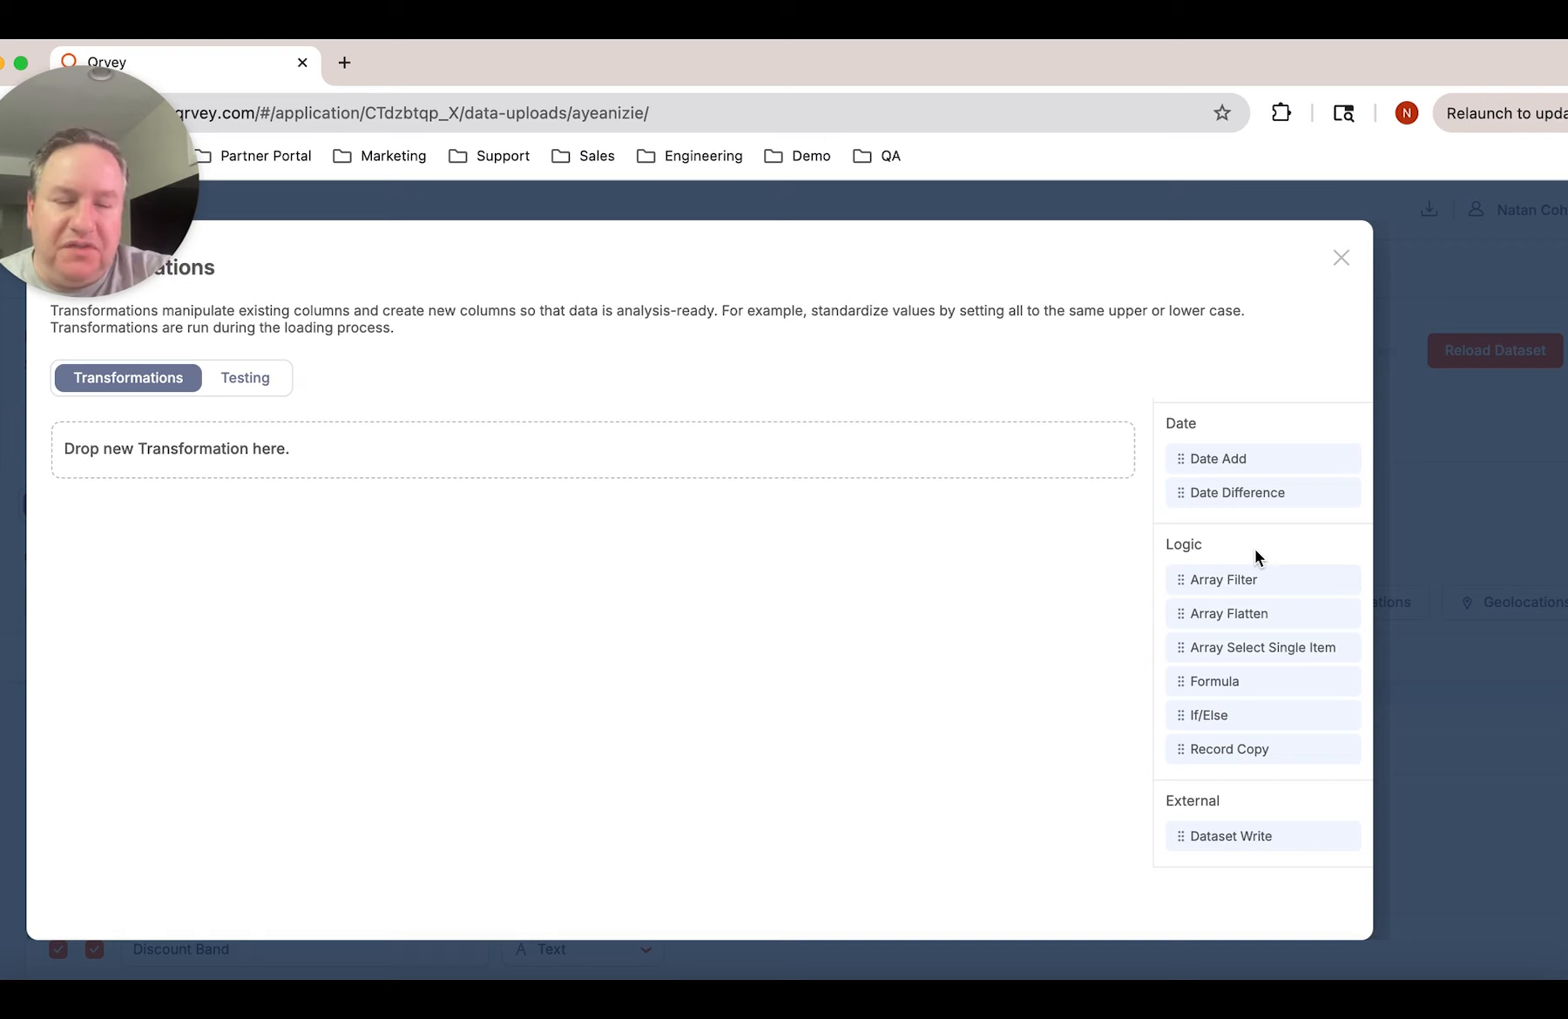
pyautogui.scroll(3, 1255, 555)
pyautogui.scroll(2, 1255, 550)
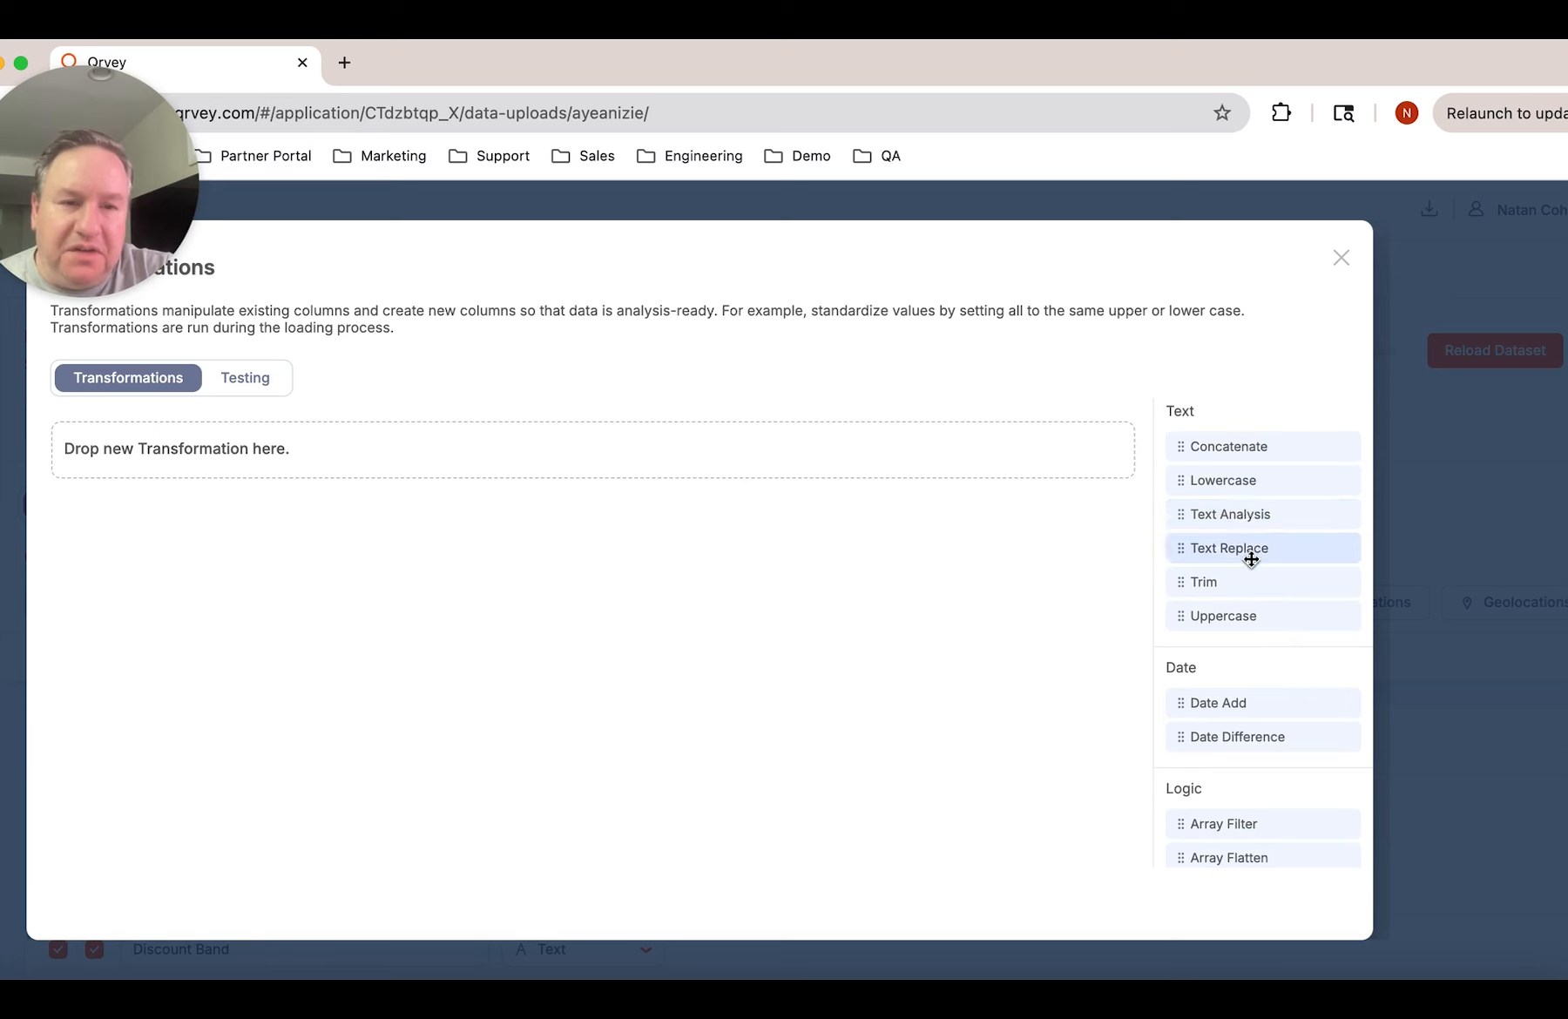
pyautogui.moveTo(1246, 579); pyautogui.dragTo(815, 446)
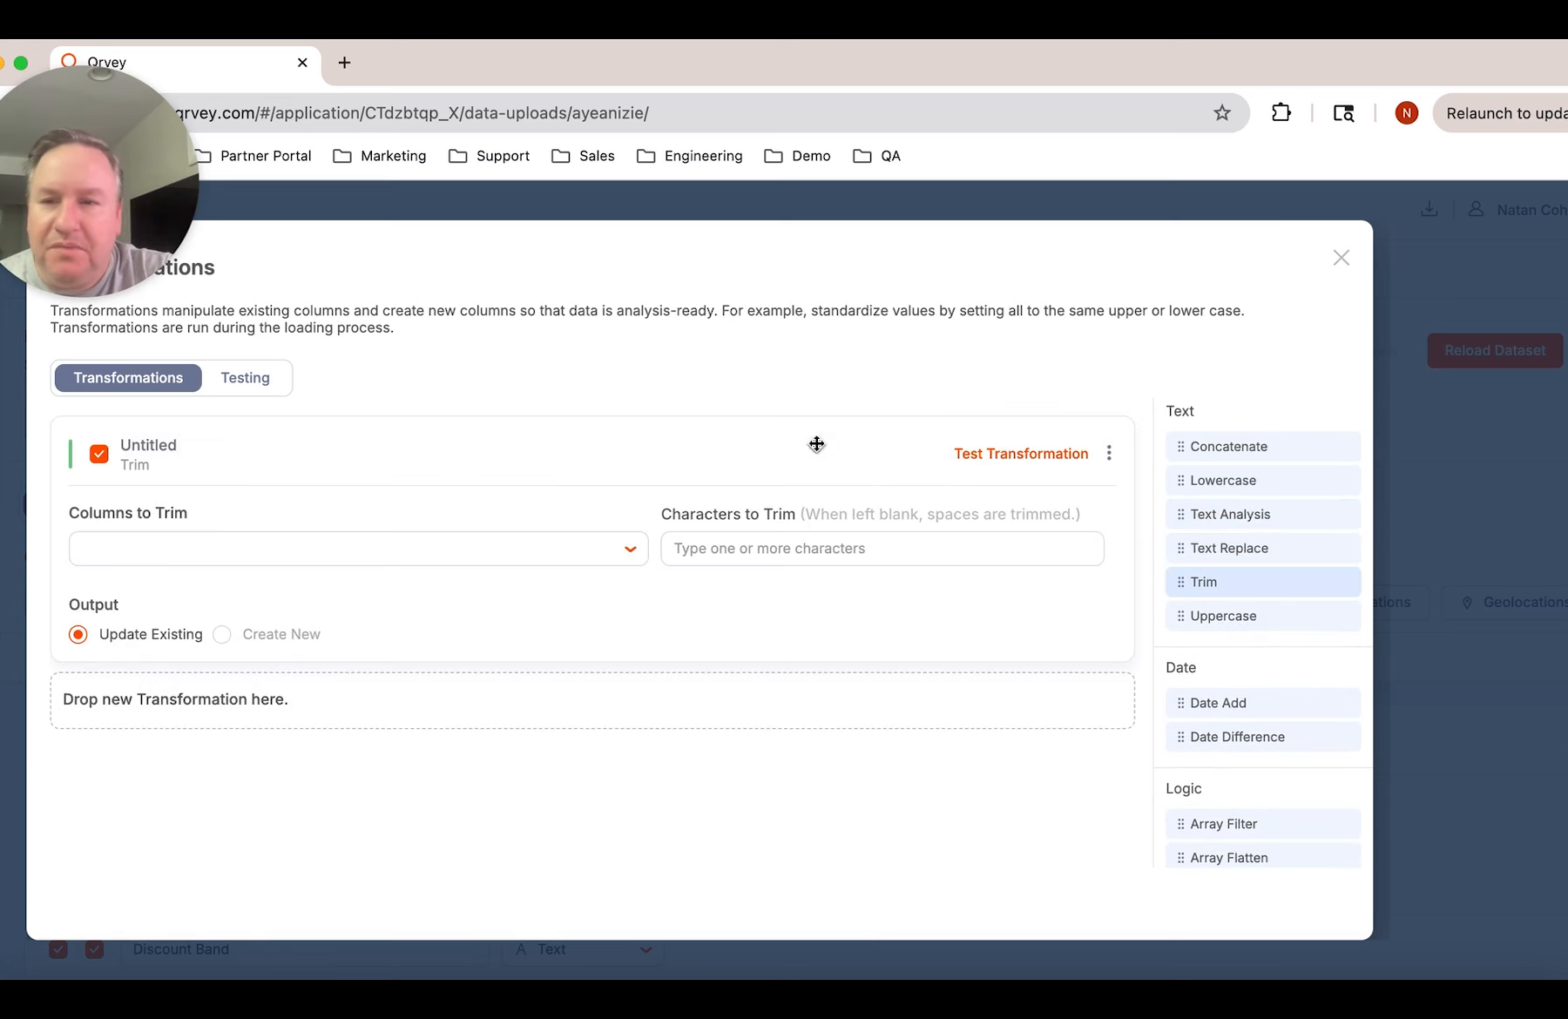
# Set the Trim transformation to cover all available columns, leaving the characters to trim blank
pyautogui.click(325, 551)
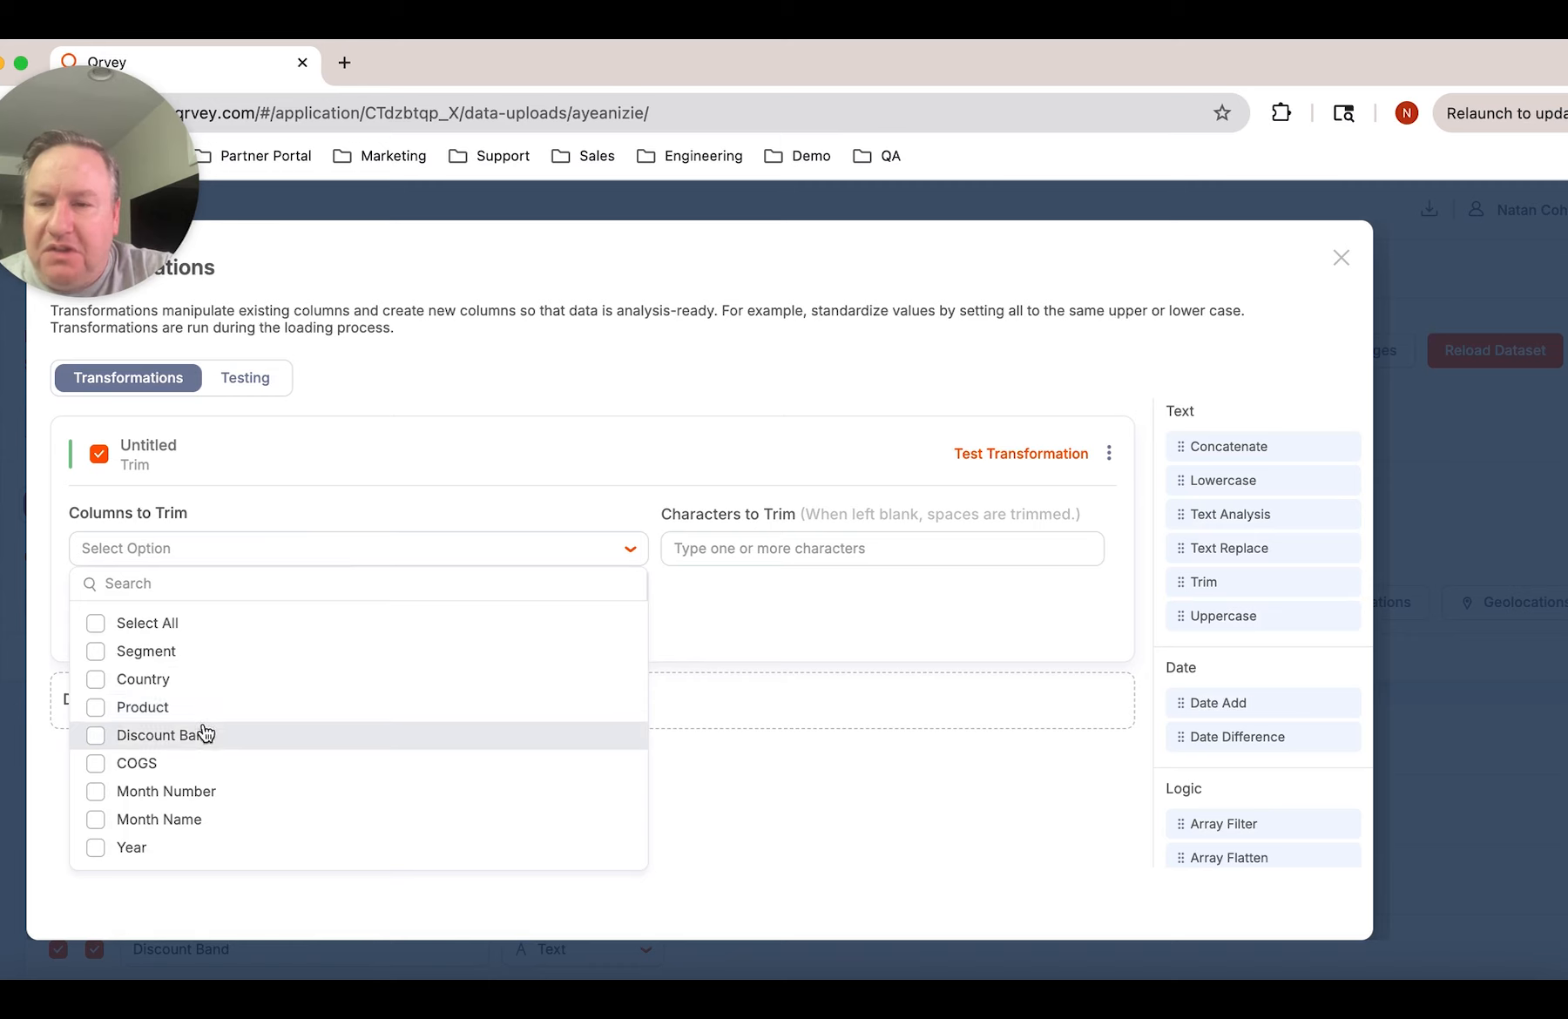
pyautogui.click(96, 623)
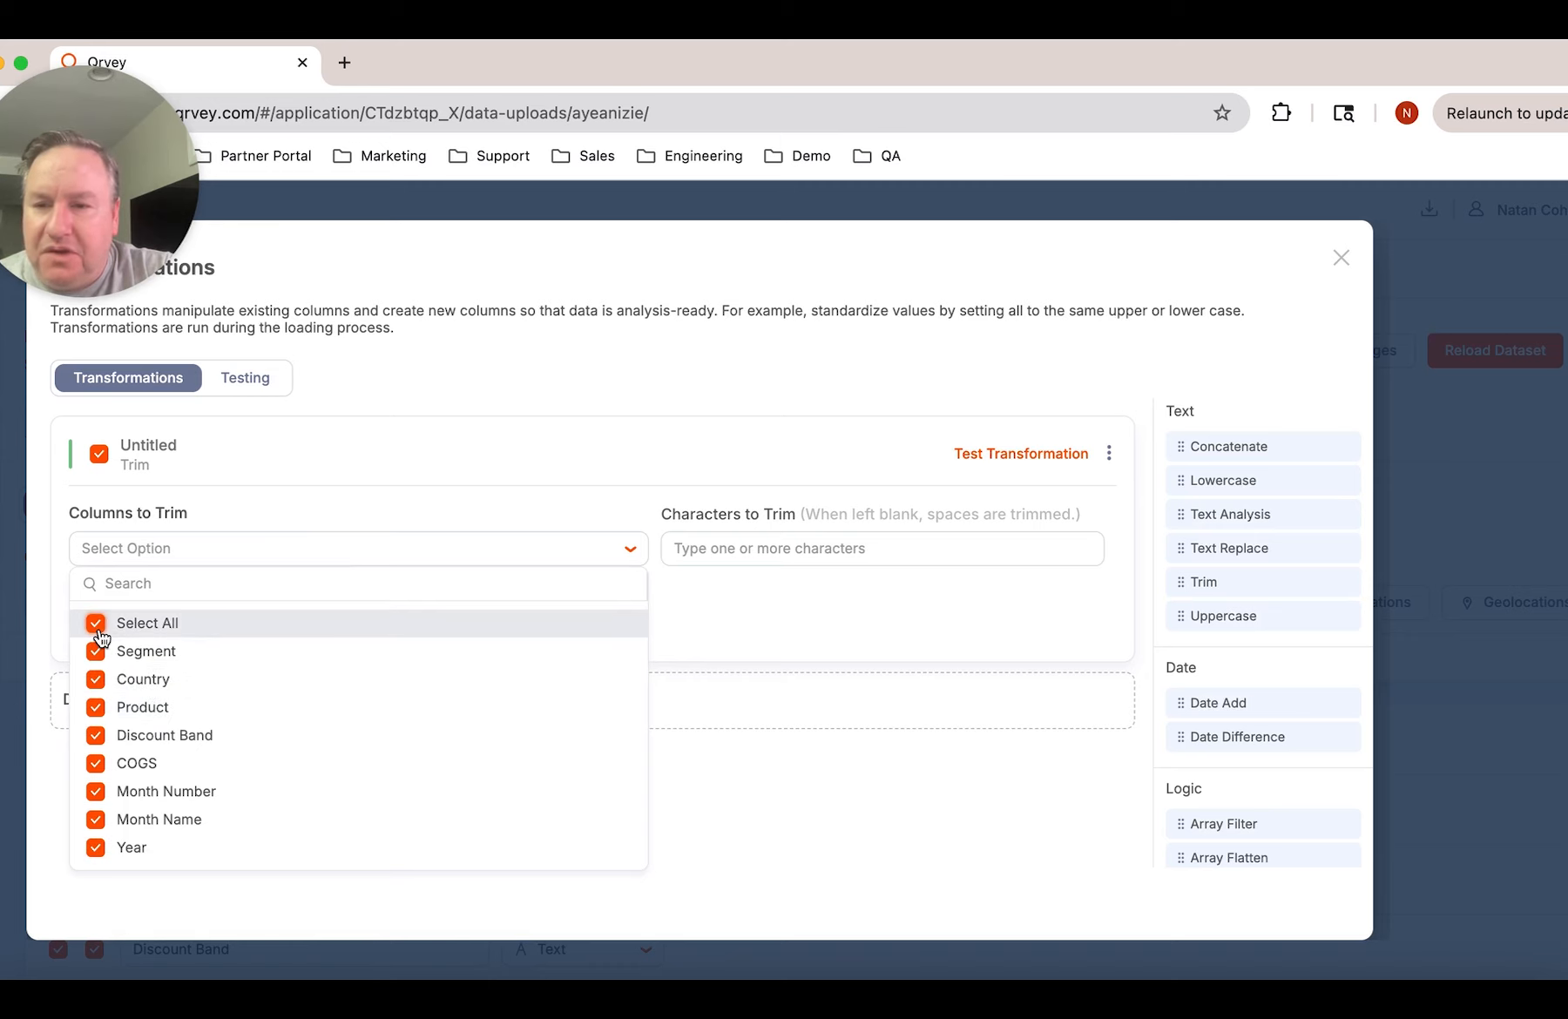
pyautogui.click(767, 591)
pyautogui.click(796, 549)
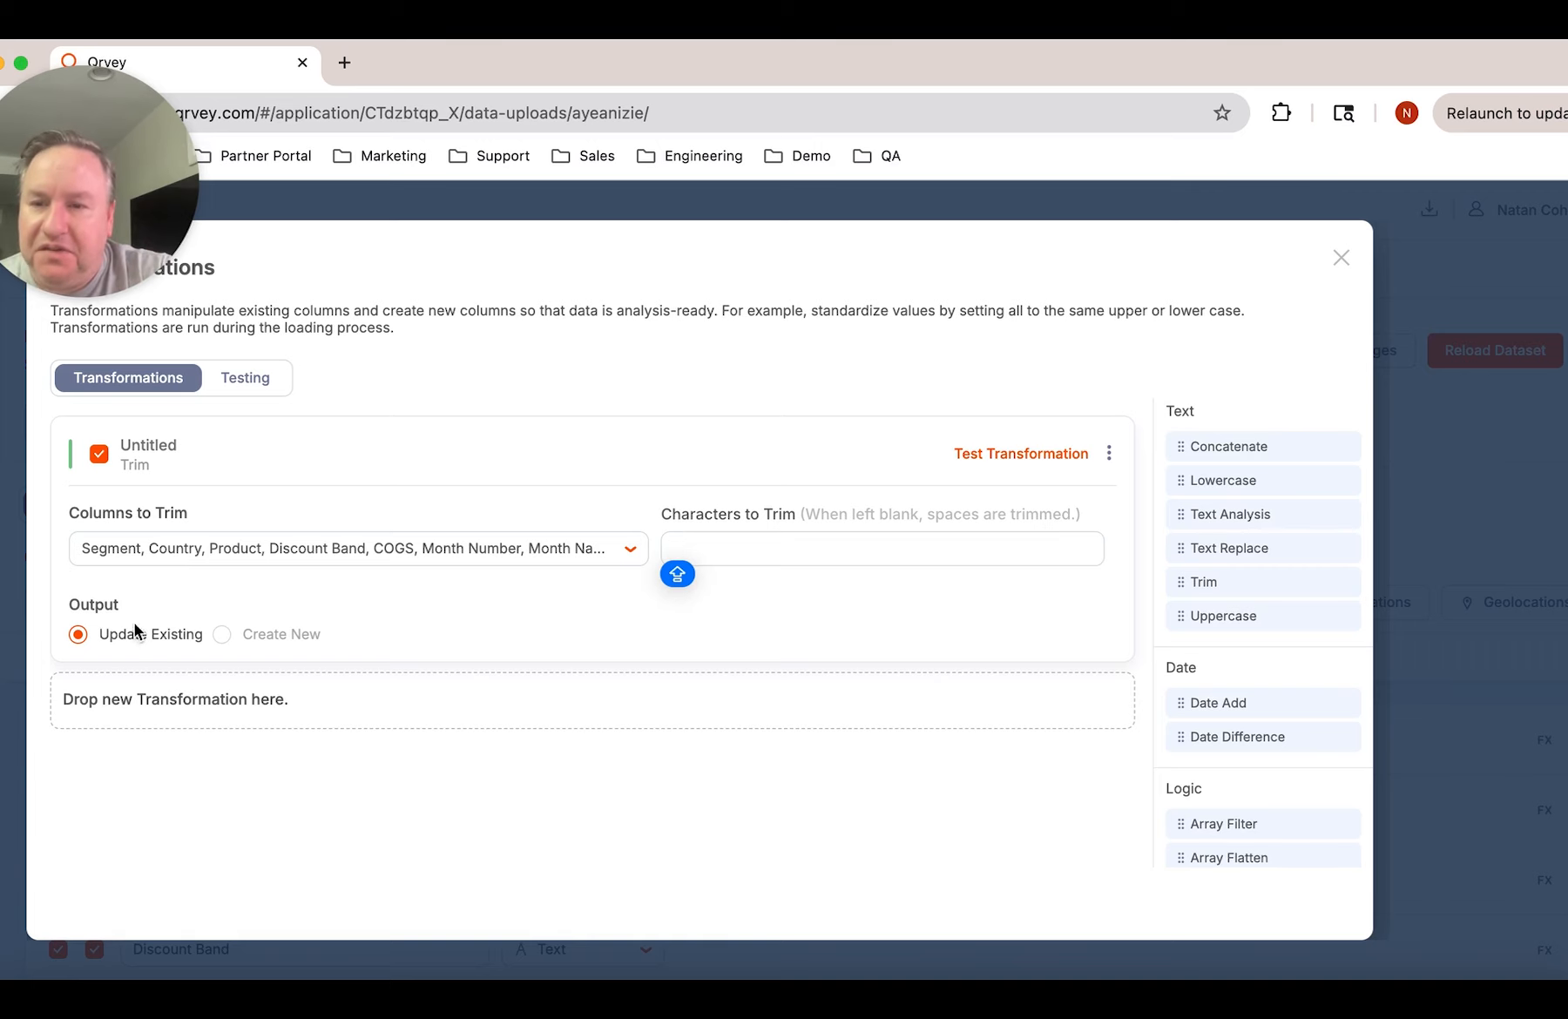
# Name the Trim transformation "Trim Whitespace All Fields"
pyautogui.click(266, 441)
pyautogui.write('TRIM')
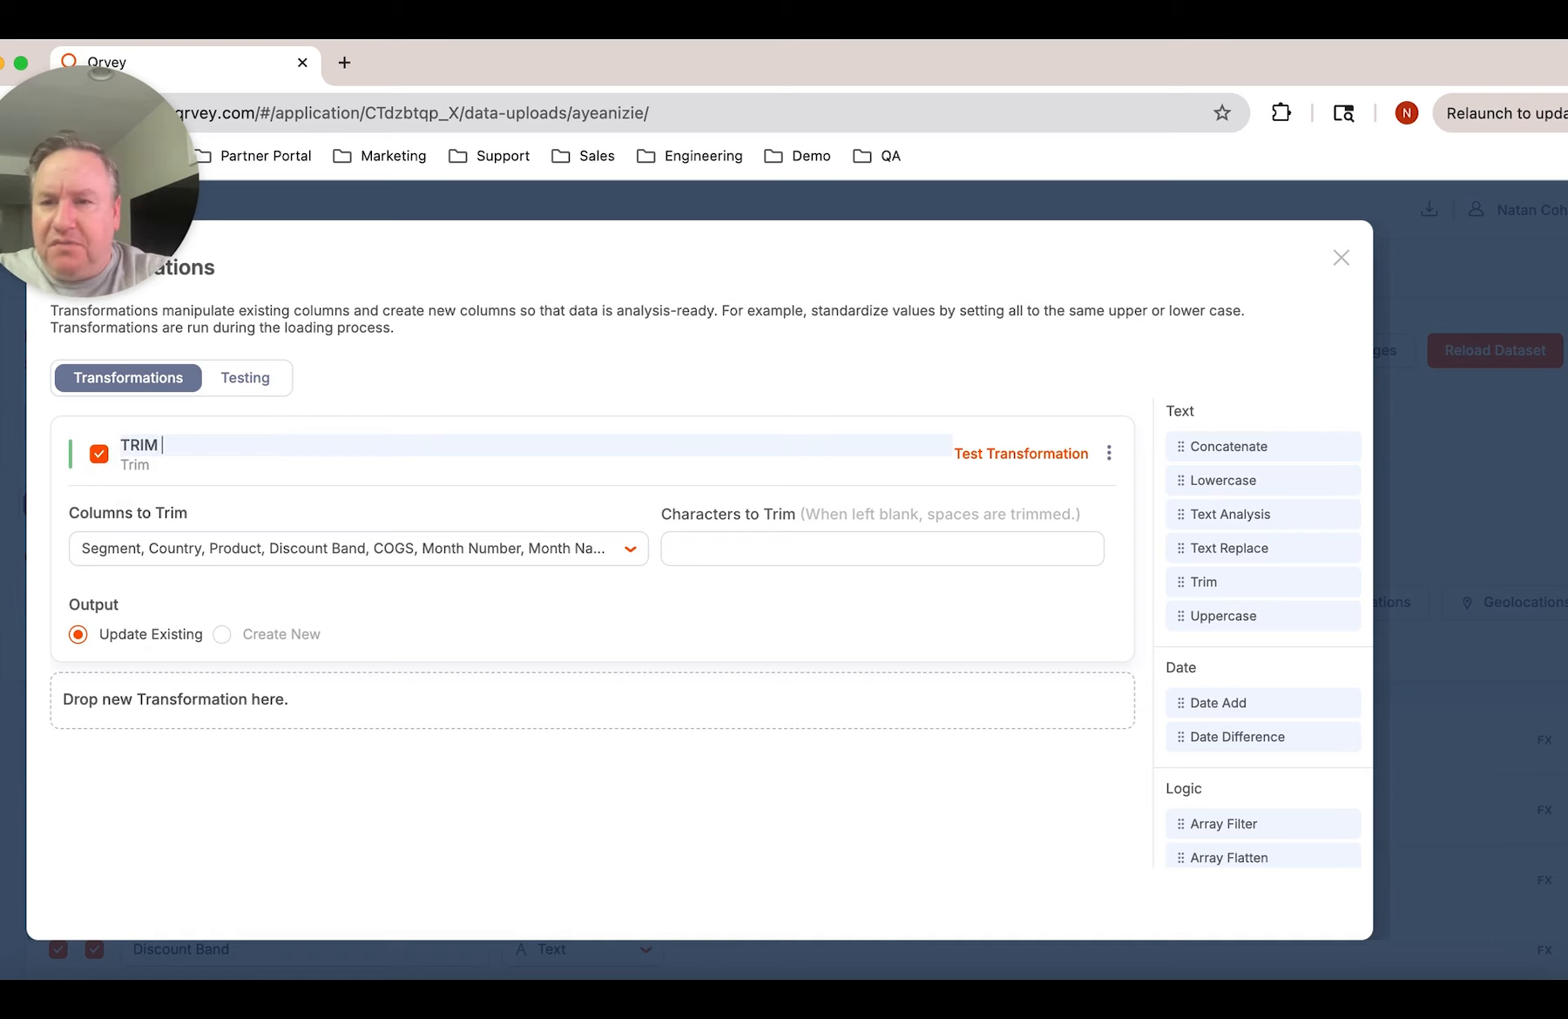
pyautogui.press('BackSpace')
pyautogui.press('BackSpace')
pyautogui.press('BackSpace')
pyautogui.write('rim F')
pyautogui.press('BackSpace')
pyautogui.write('Whoit')
pyautogui.press('BackSpace')
pyautogui.press('BackSpace')
pyautogui.press('BackSpace')
pyautogui.write('itespace ')
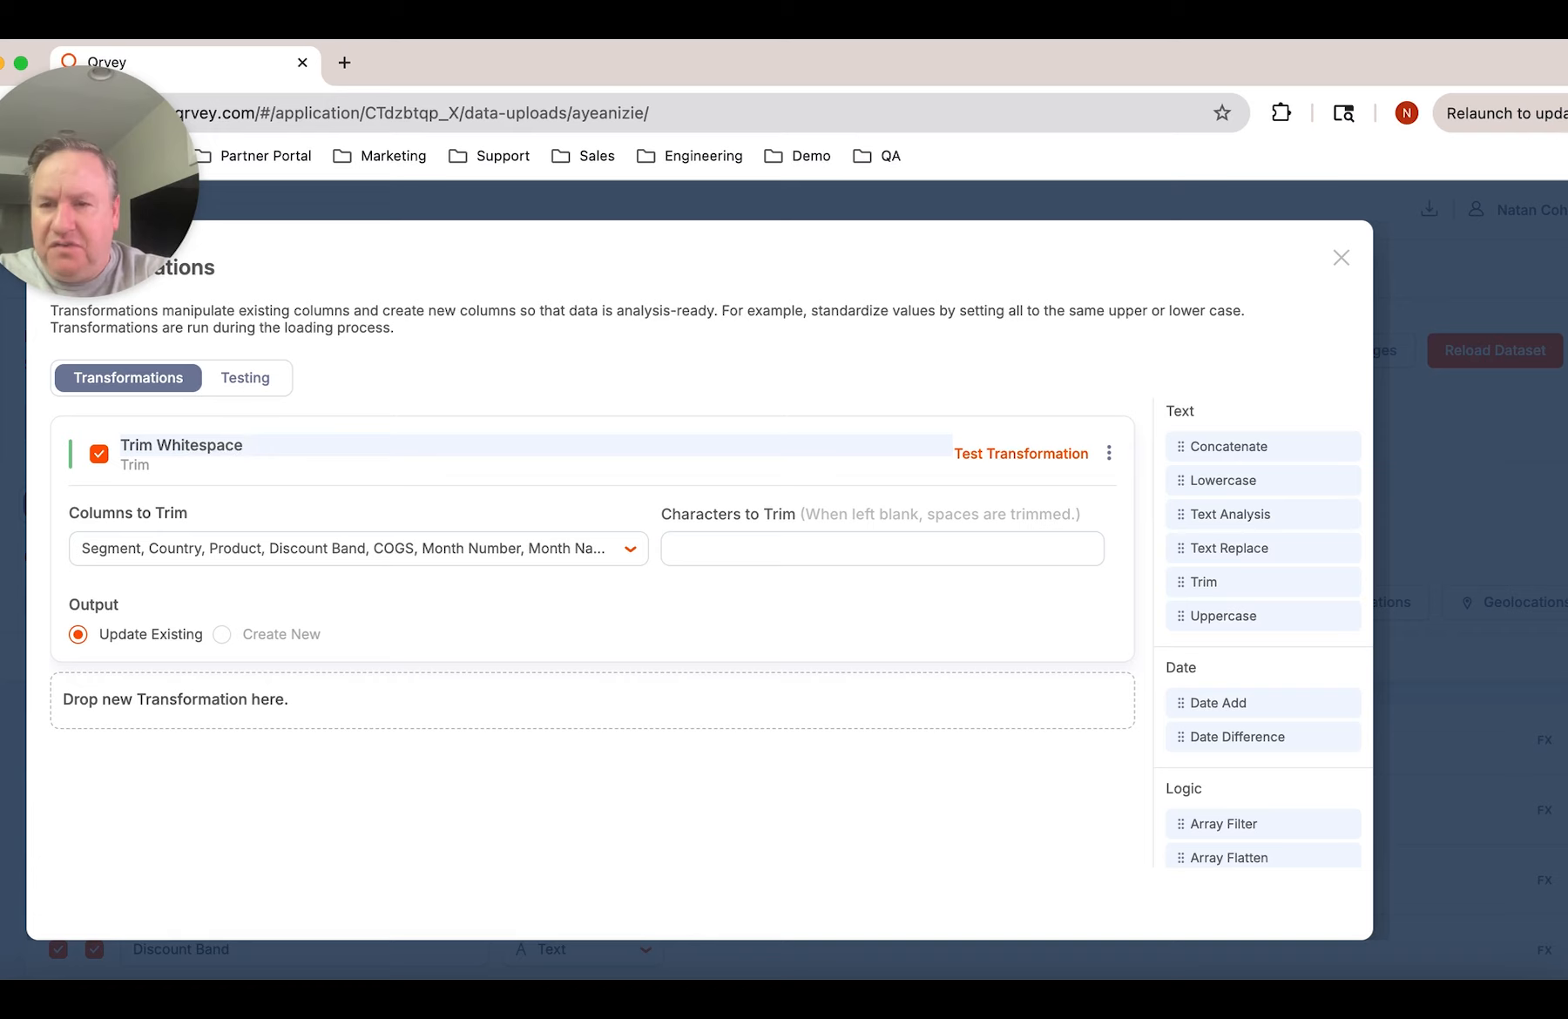
pyautogui.write('All Fields')
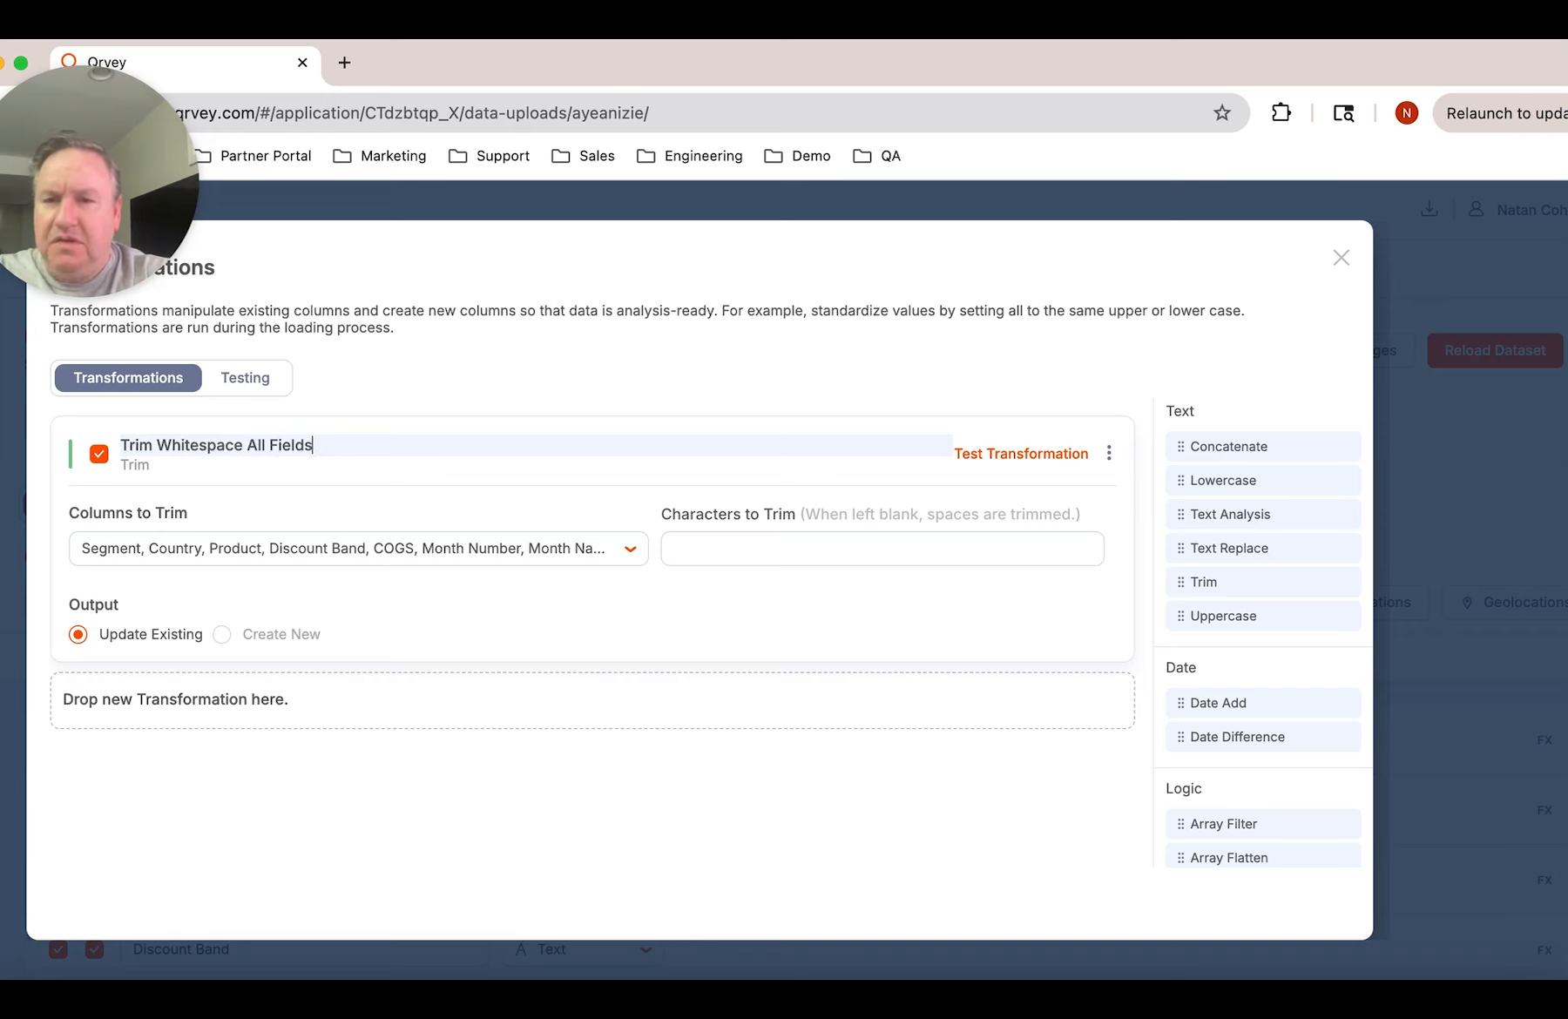
pyautogui.click(1145, 518)
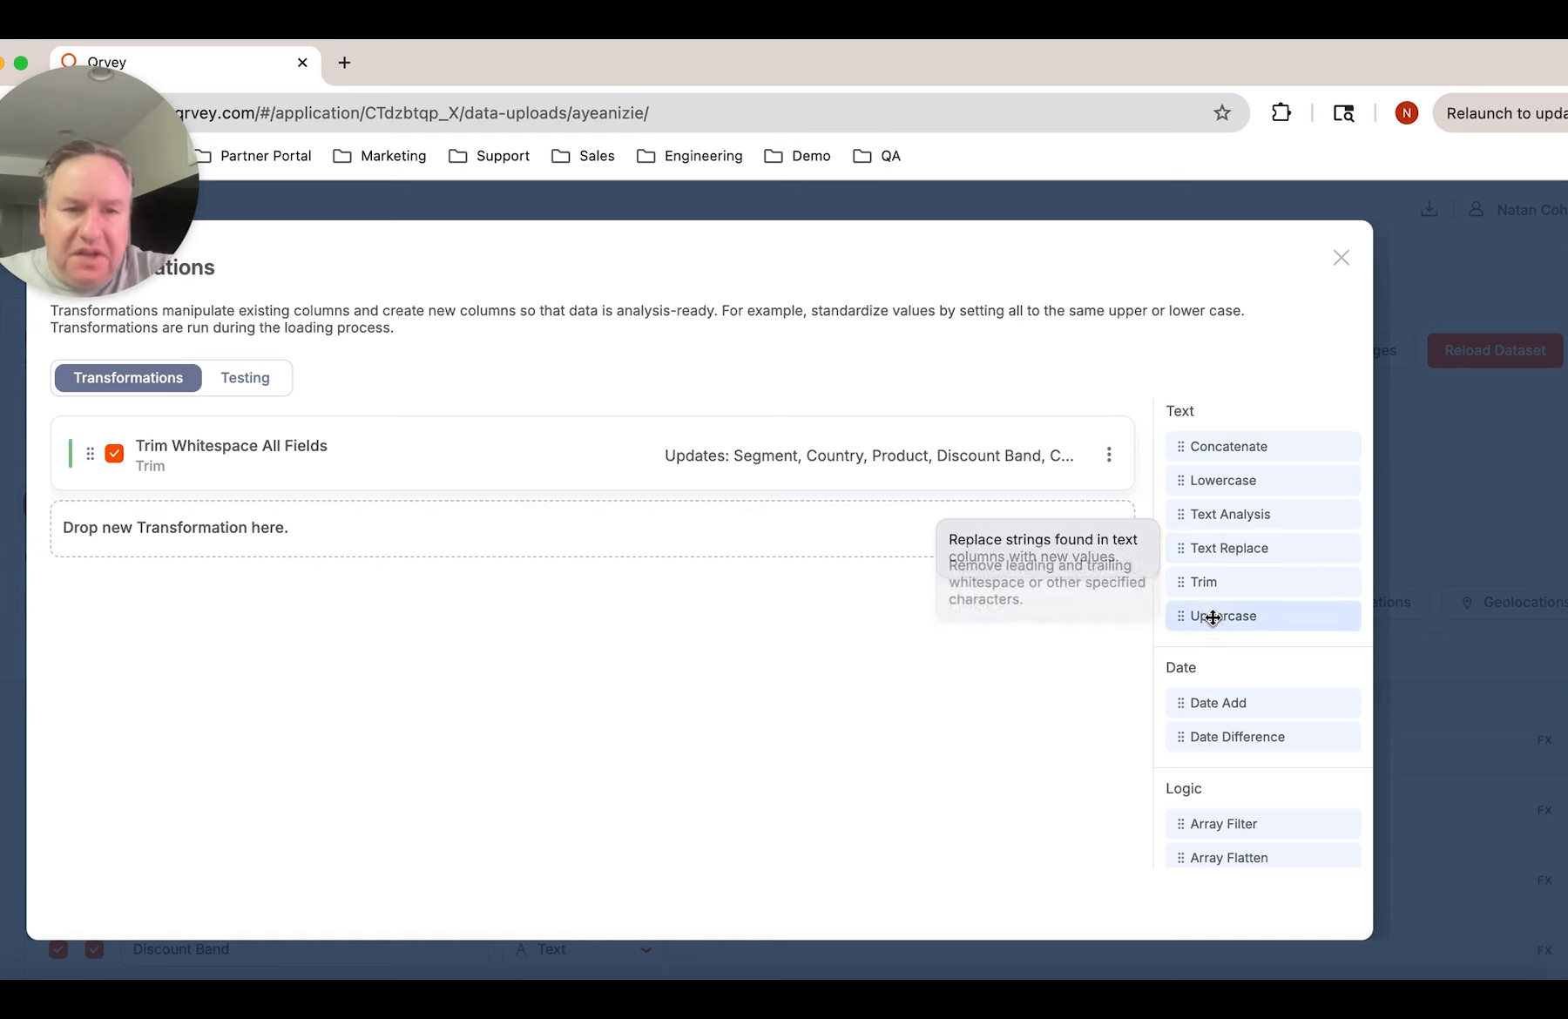
# Add an Uppercase transformation after the trim and apply it to the Country column
pyautogui.moveTo(1215, 621); pyautogui.dragTo(801, 549)
pyautogui.click(369, 635)
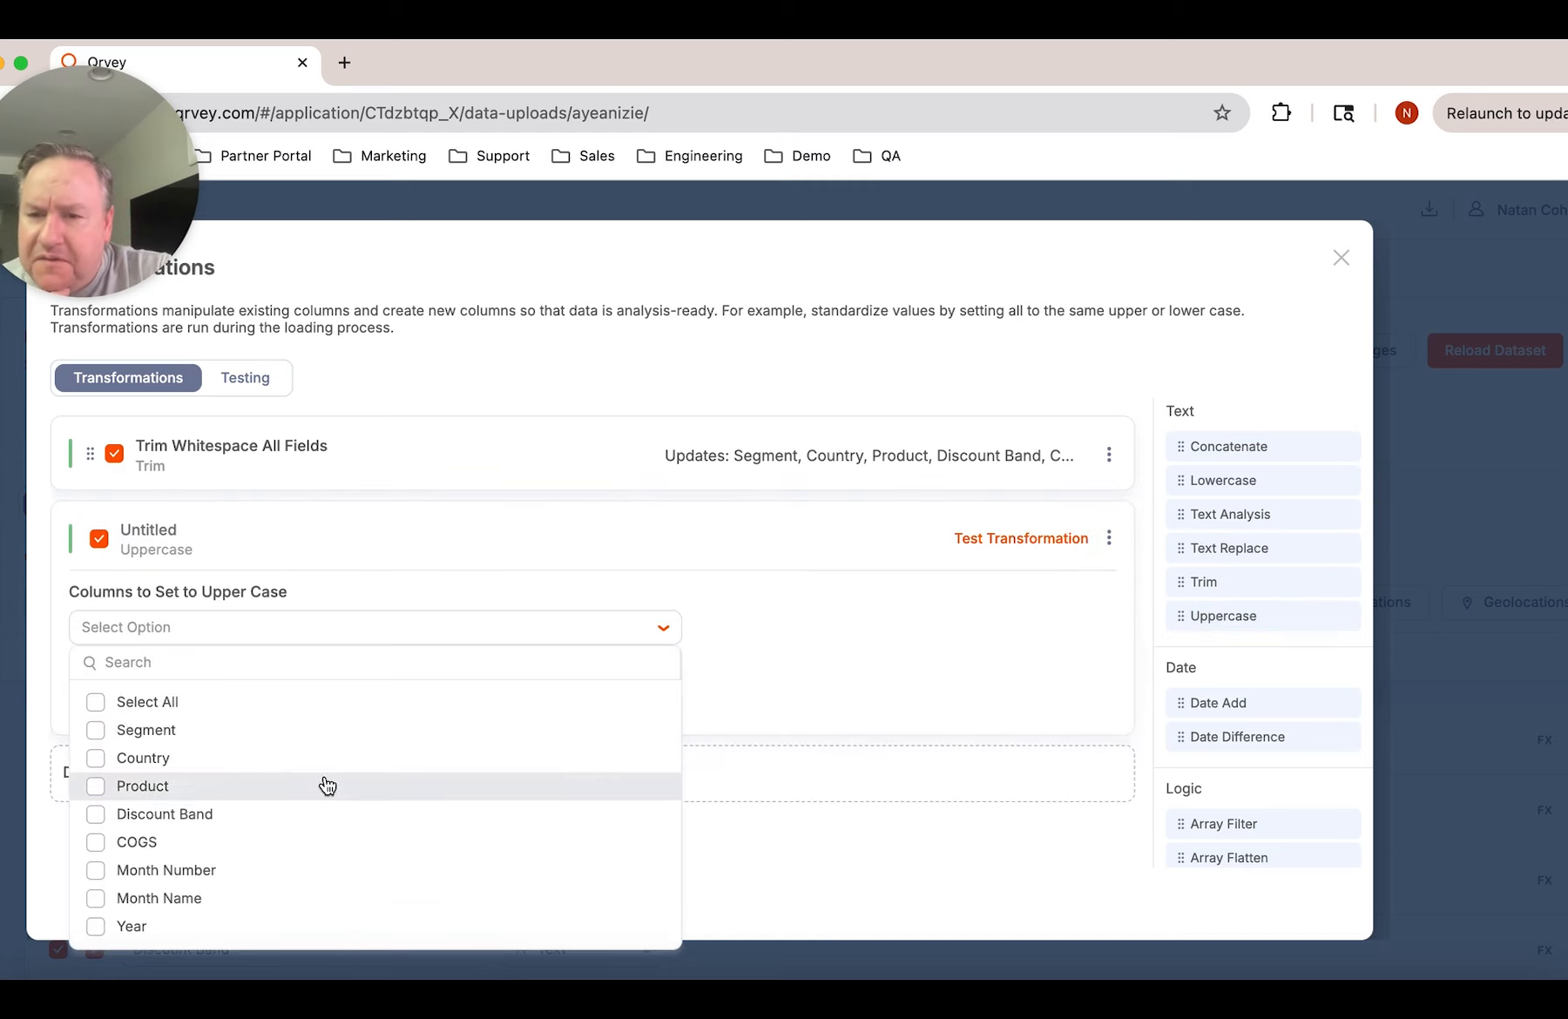
pyautogui.click(191, 764)
pyautogui.click(743, 636)
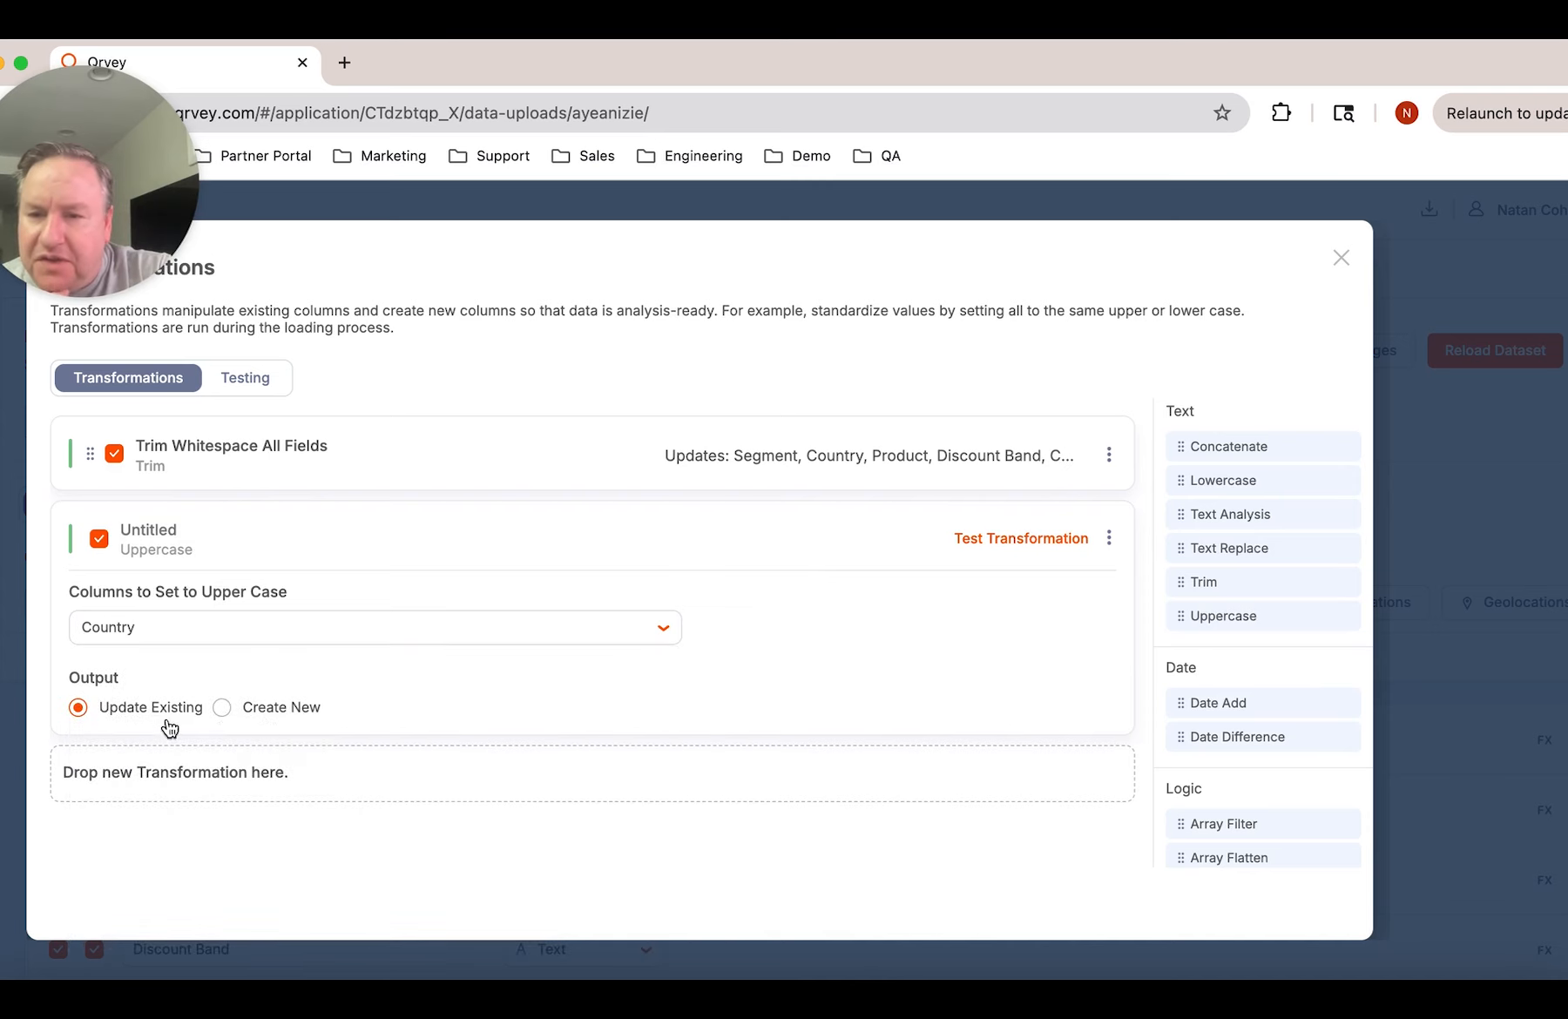
# Name the Uppercase transformation "Country - ToUpper"
pyautogui.click(280, 534)
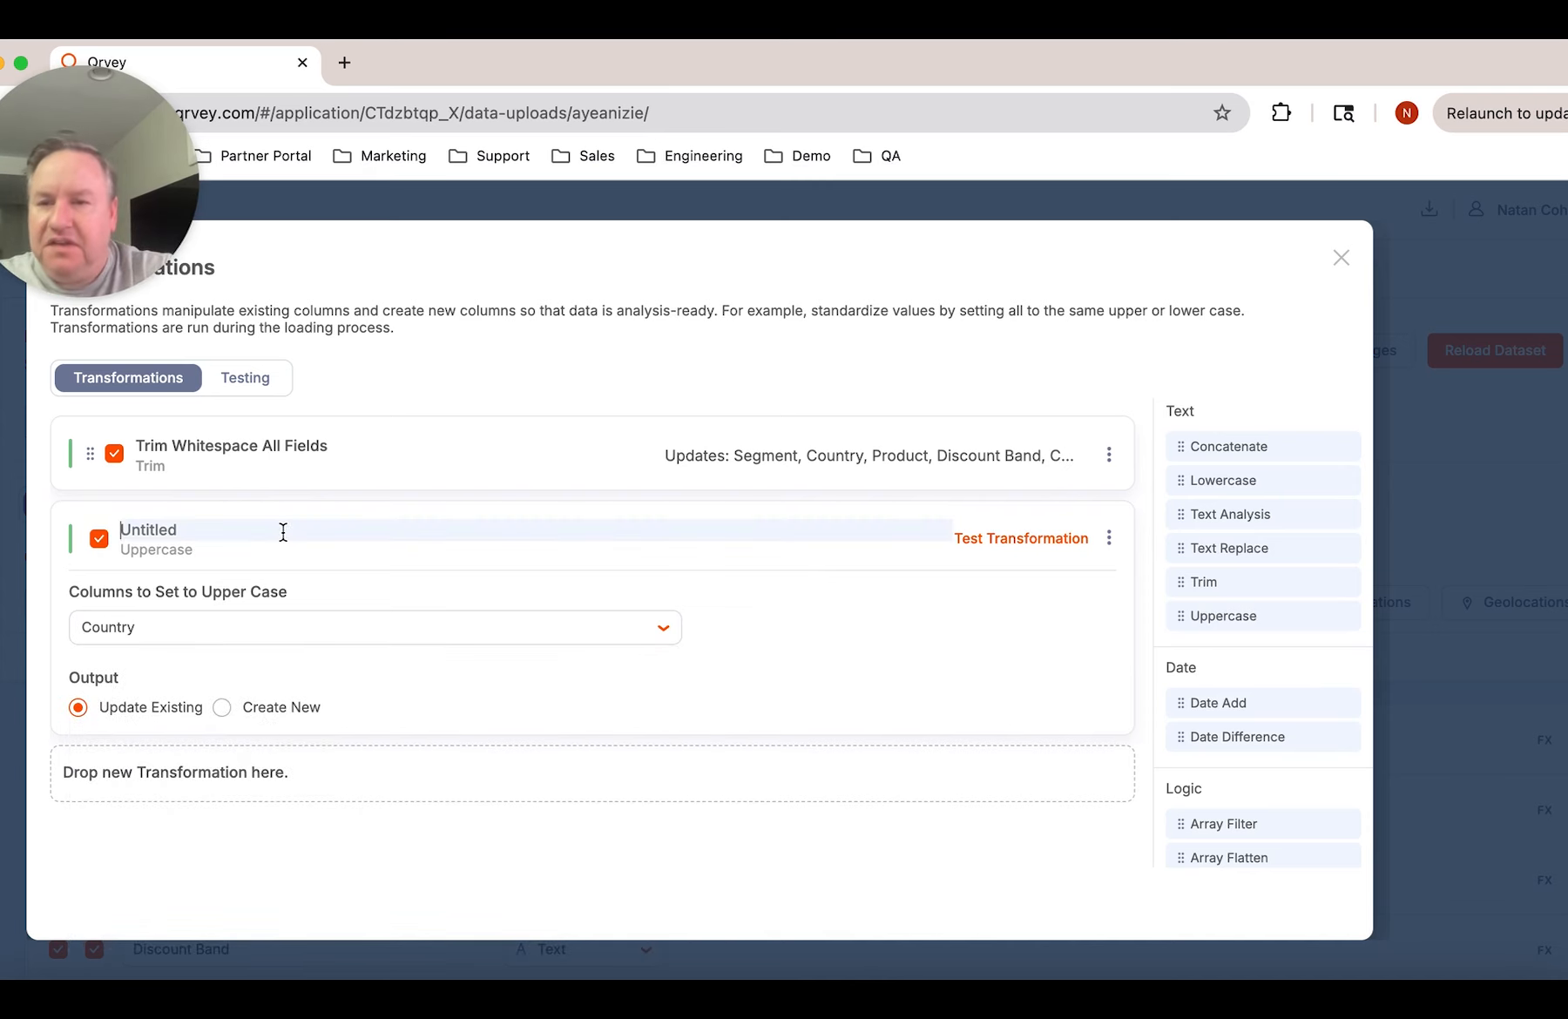
pyautogui.write('Country ')
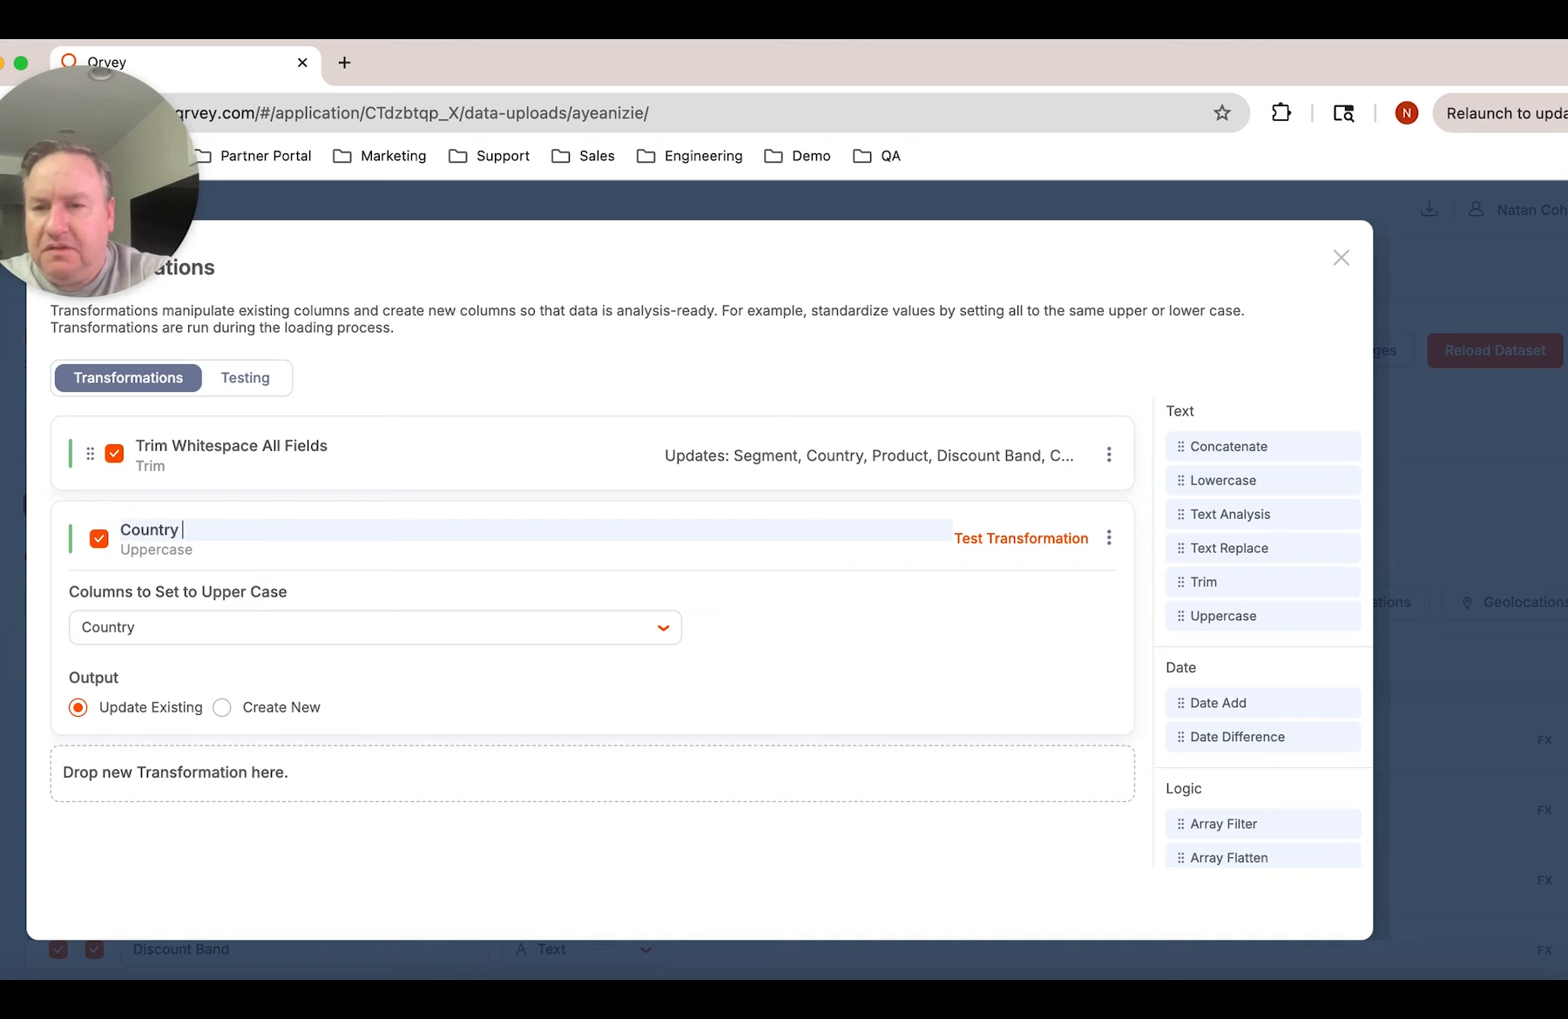
pyautogui.write('- ToUpper')
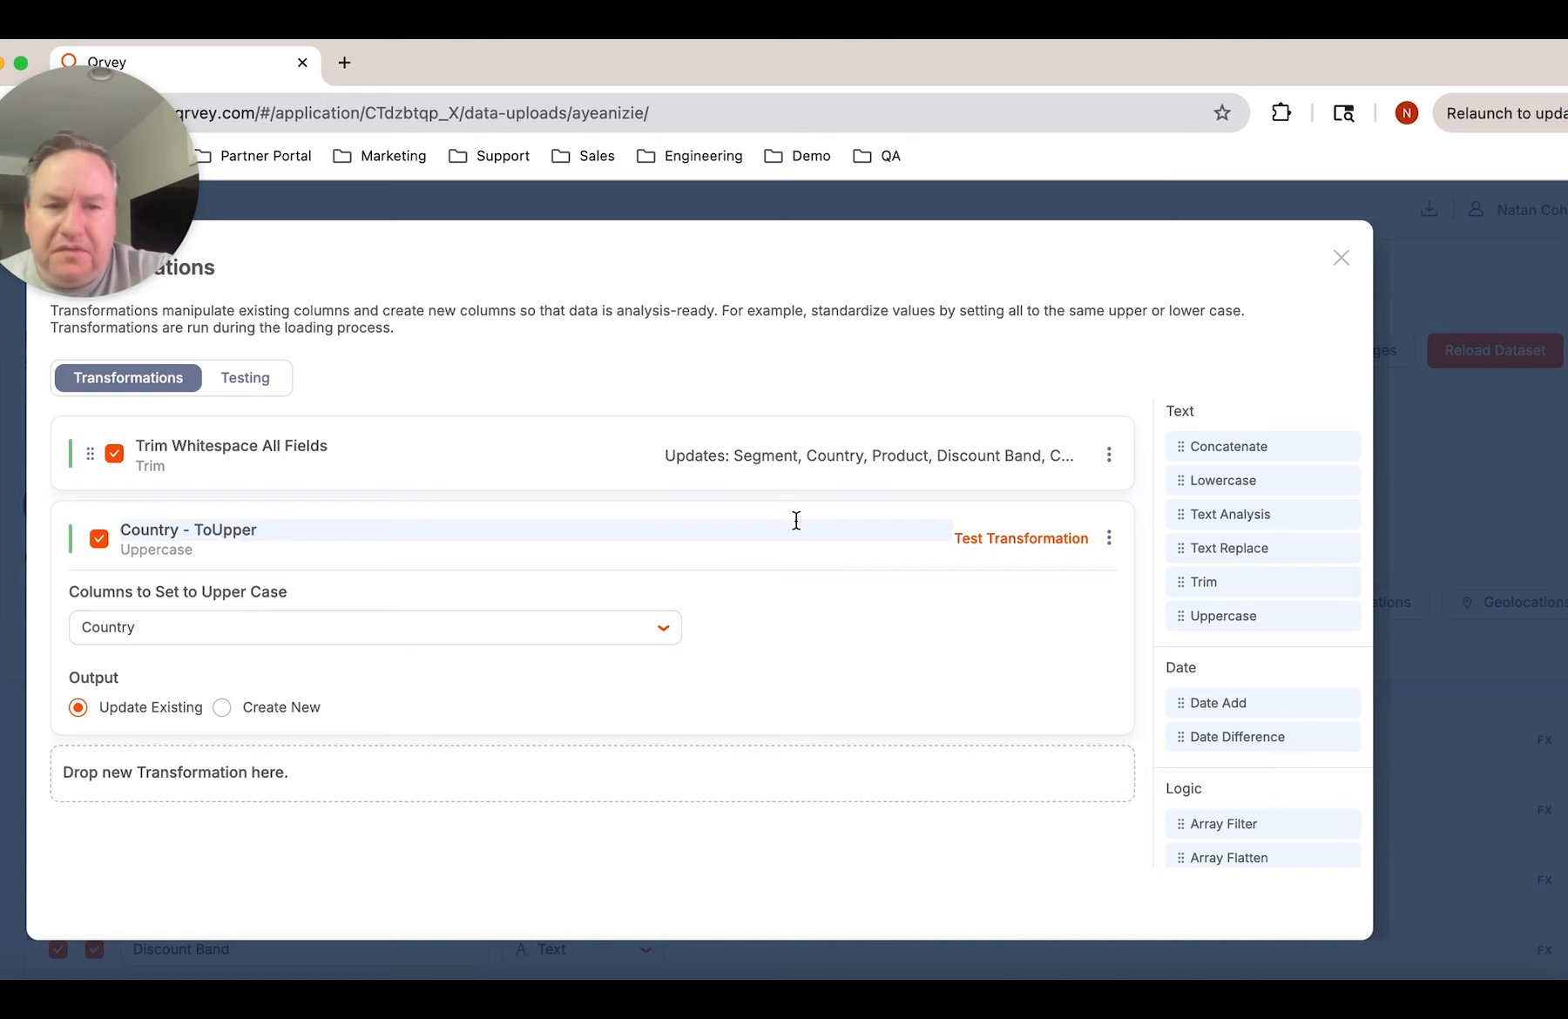
pyautogui.click(1140, 537)
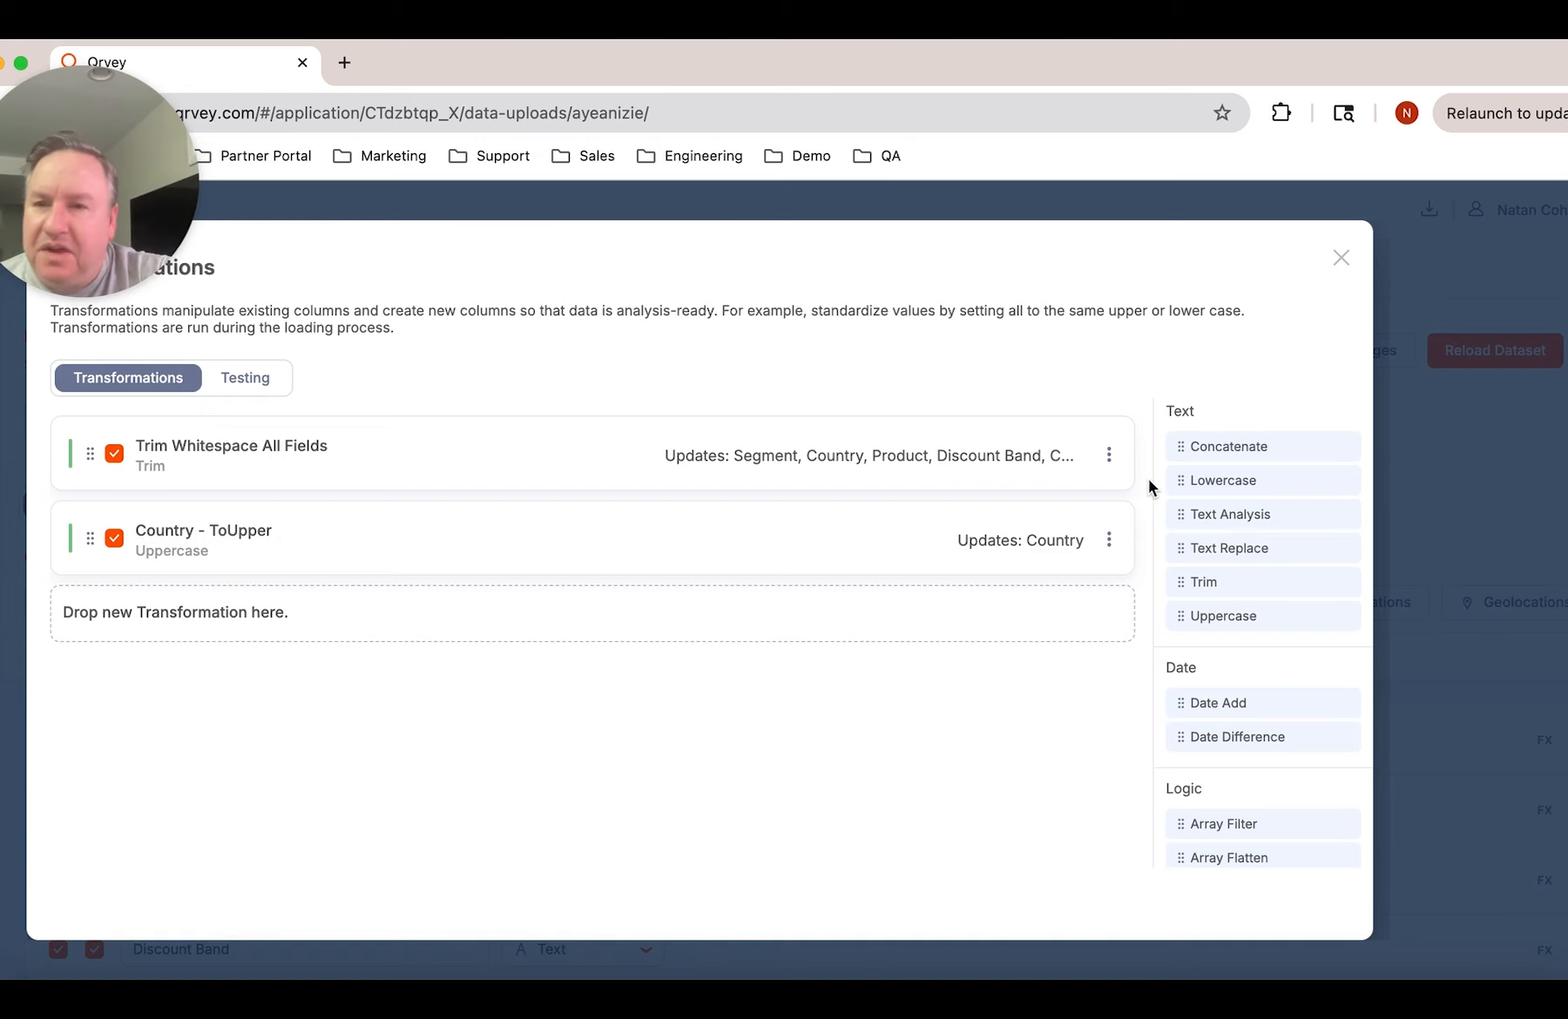
# Close the transformations, apply the dataset changes and reload the dataset
pyautogui.click(1342, 259)
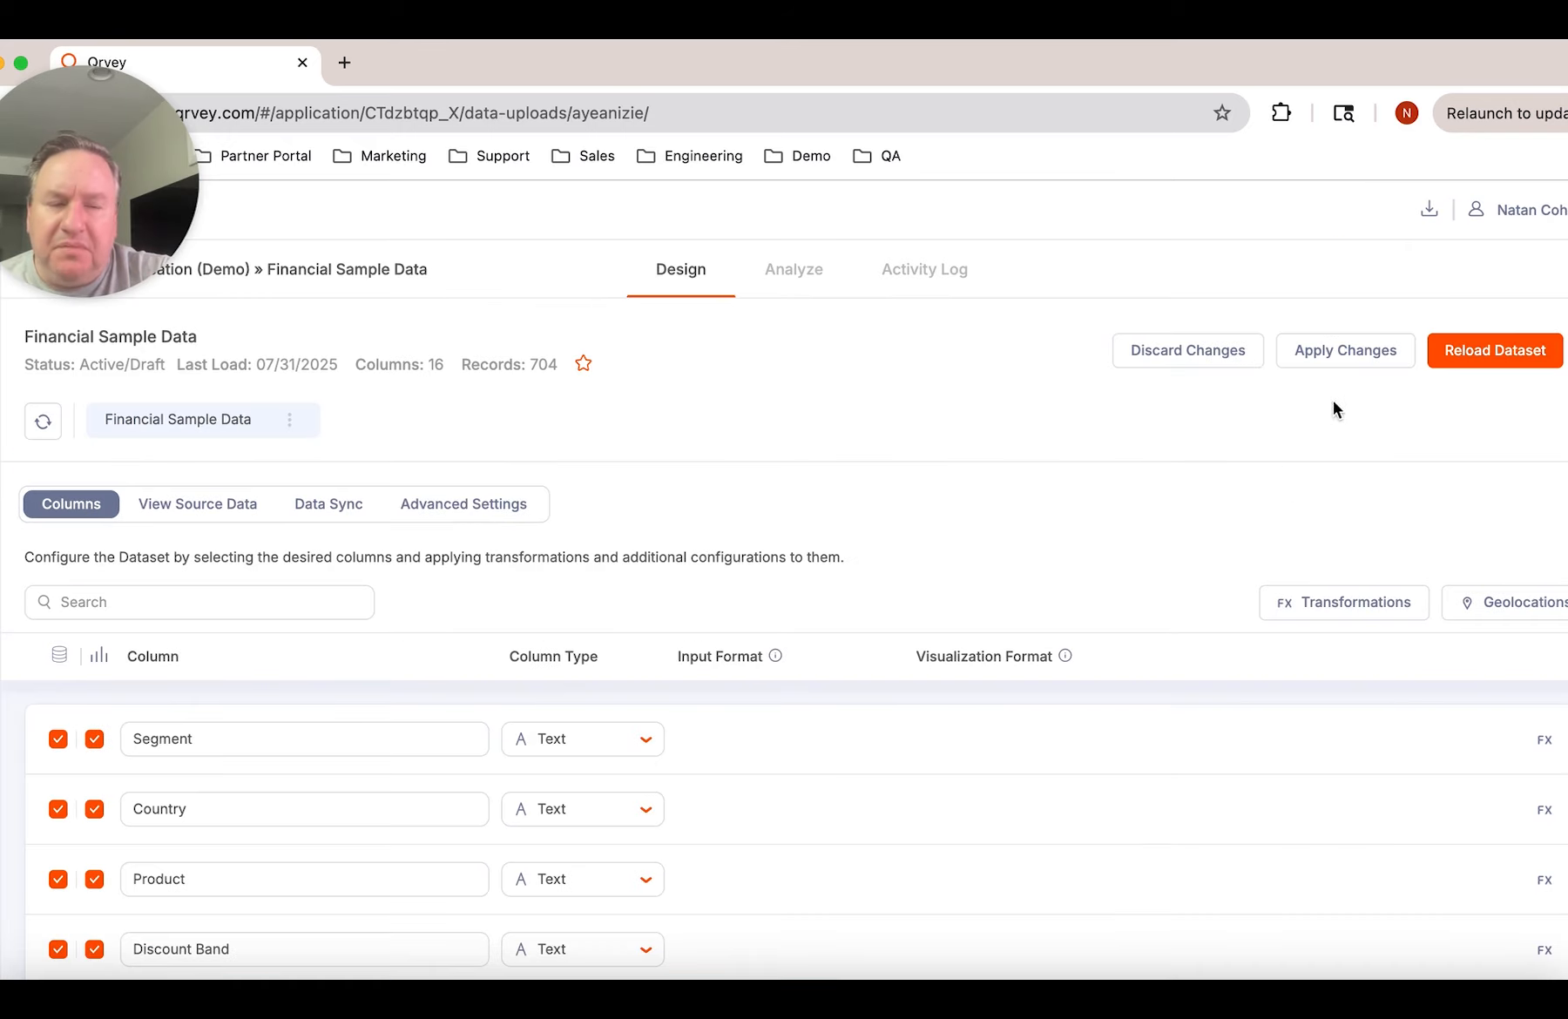
pyautogui.click(1350, 354)
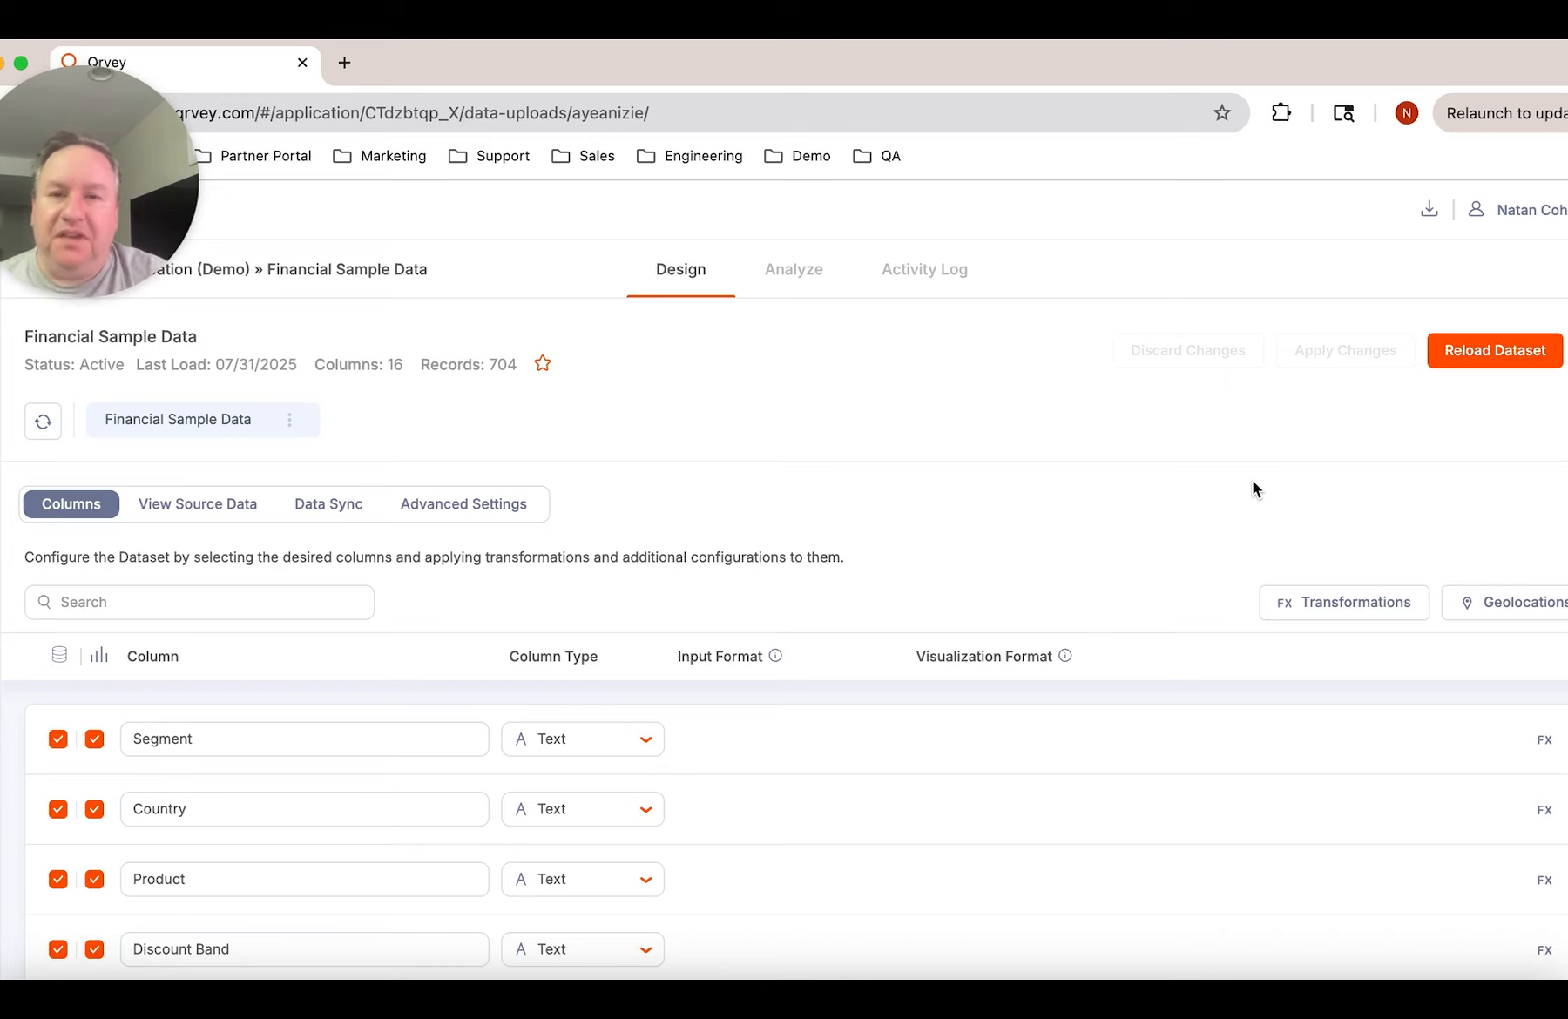
pyautogui.click(1492, 359)
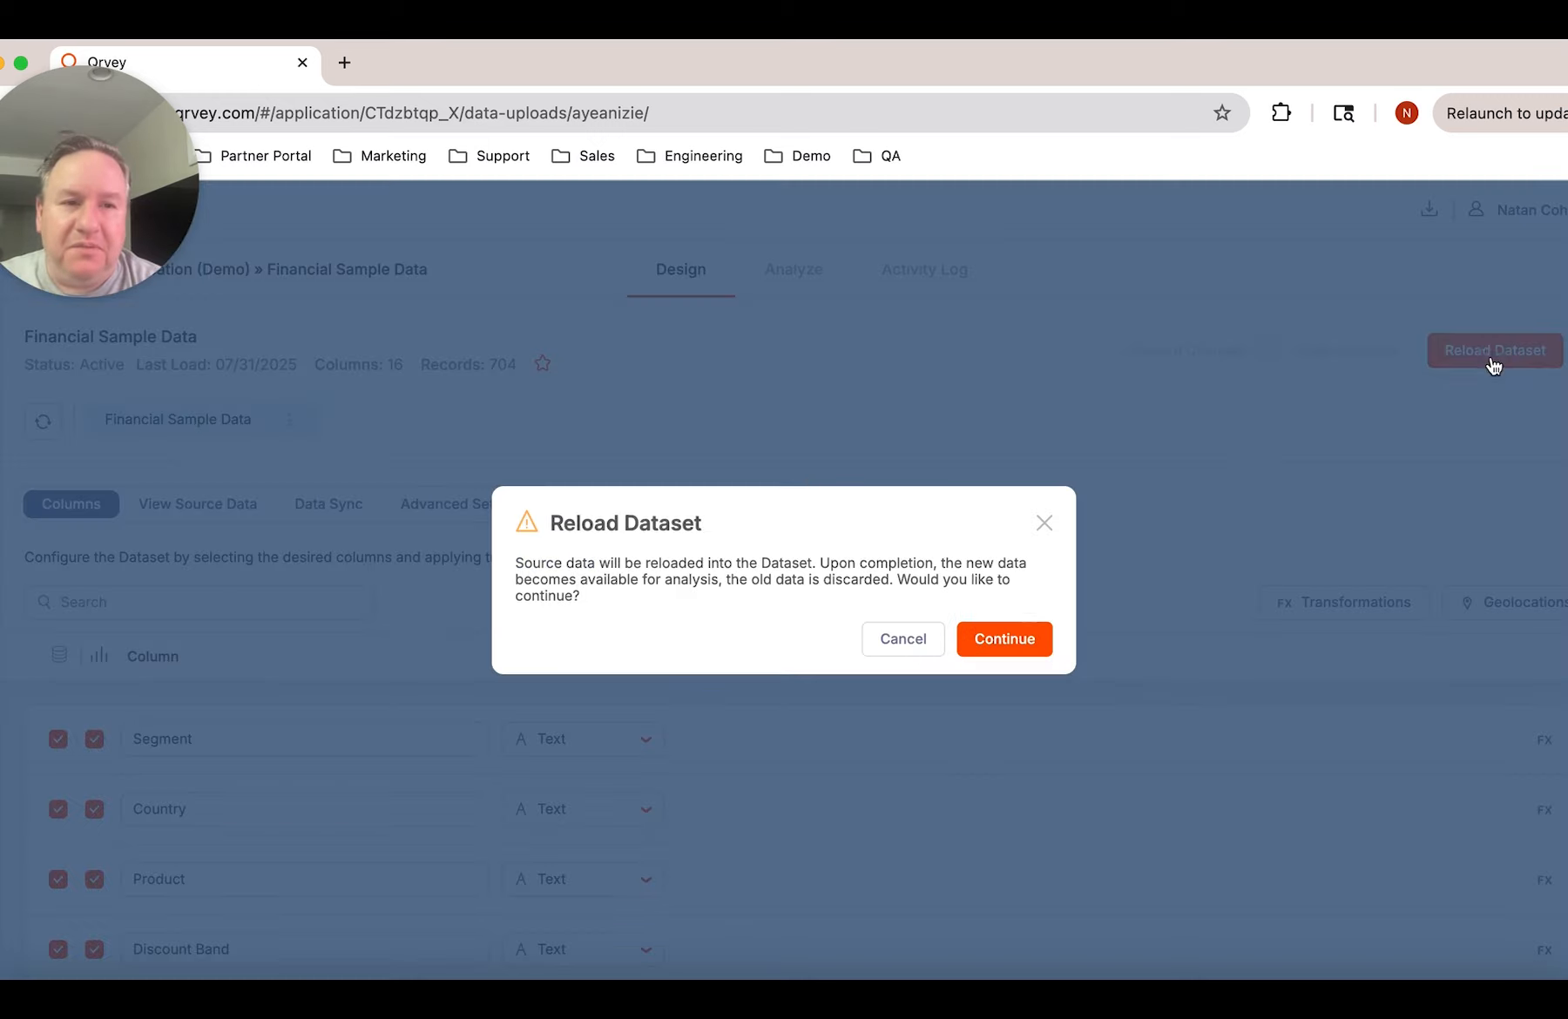
pyautogui.click(1013, 642)
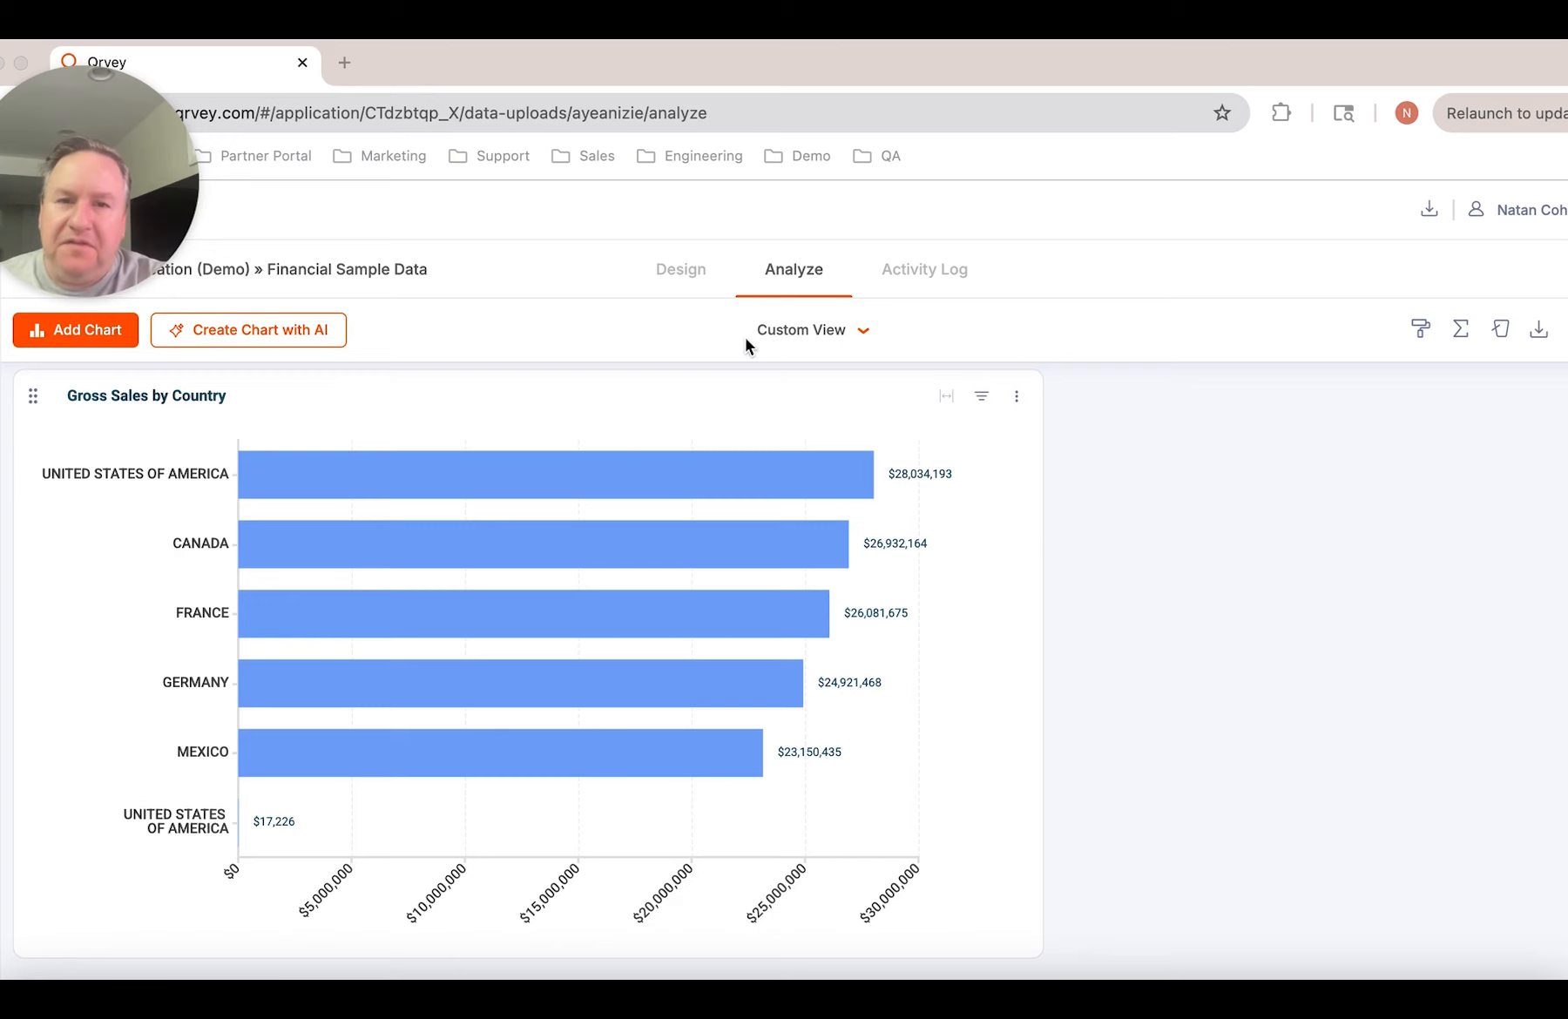
# Reopen the dataset's transformations and add a Formula transformation below Country - ToUpper
pyautogui.click(684, 271)
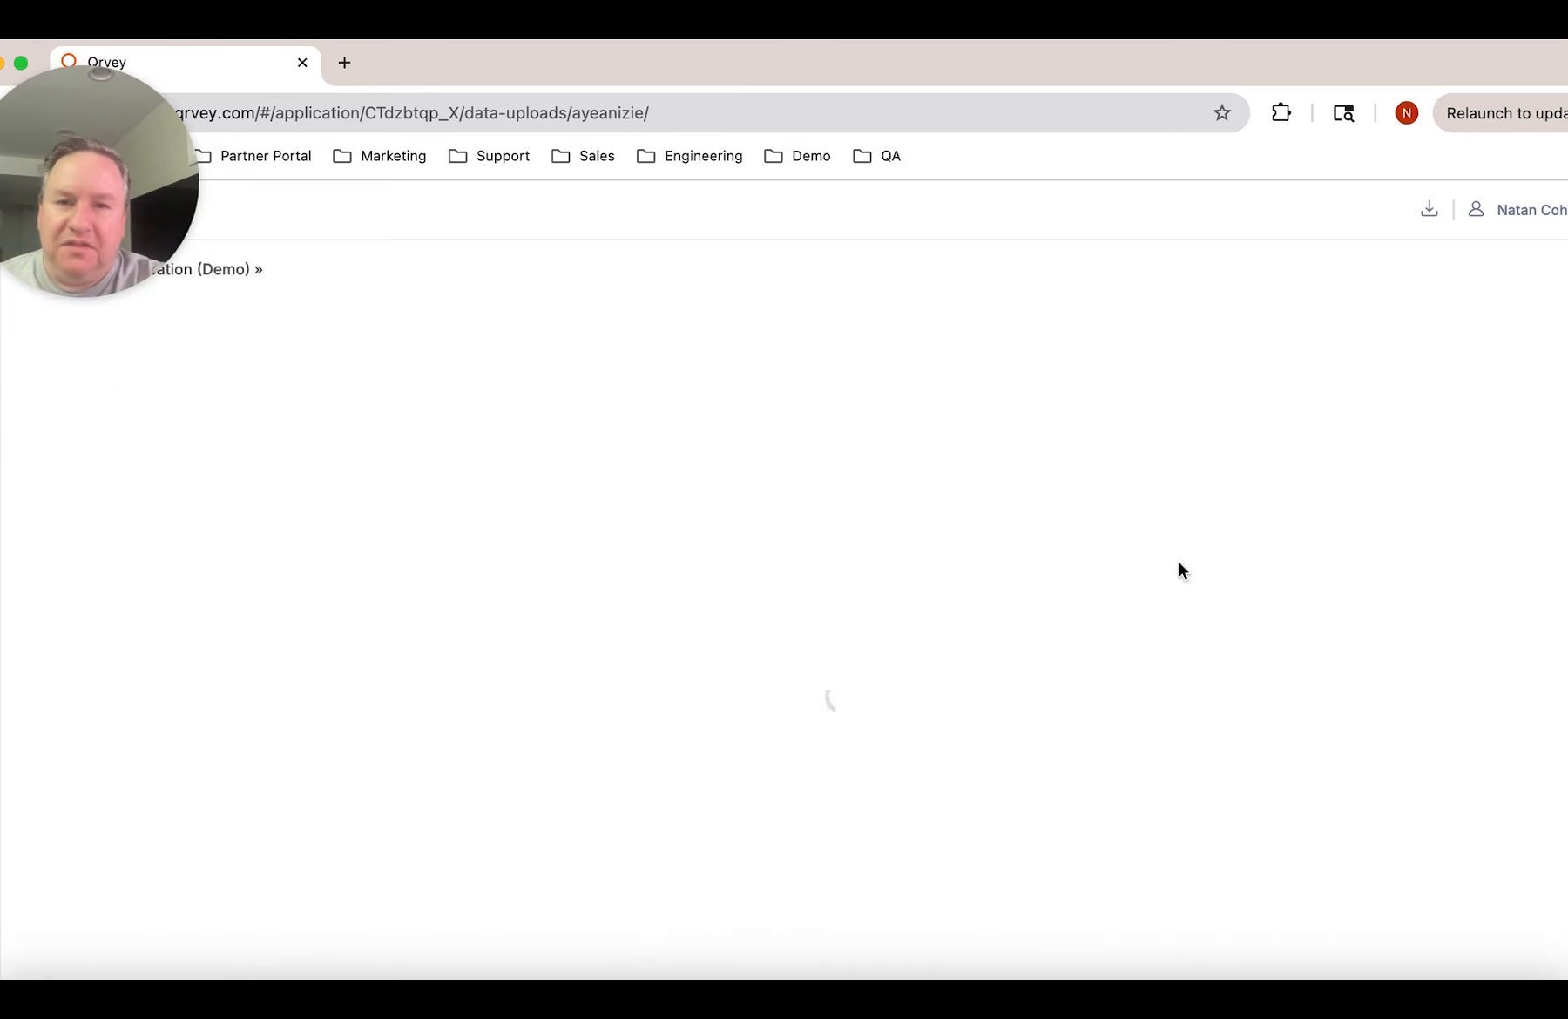
pyautogui.click(1314, 608)
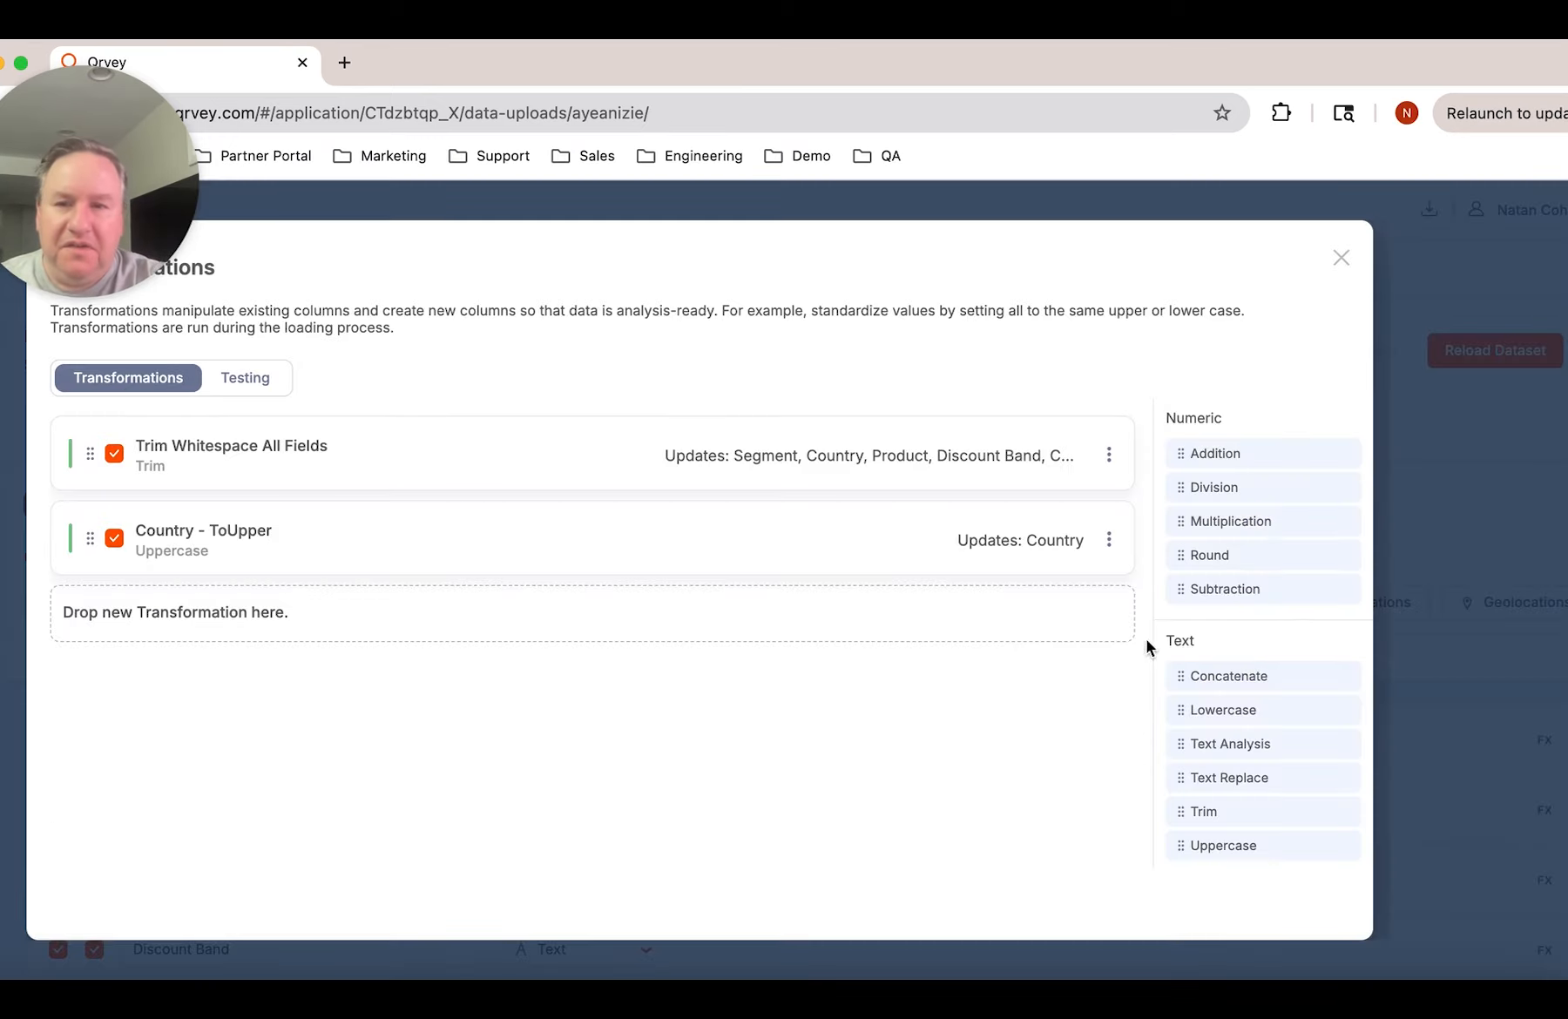
pyautogui.scroll(-3, 1234, 817)
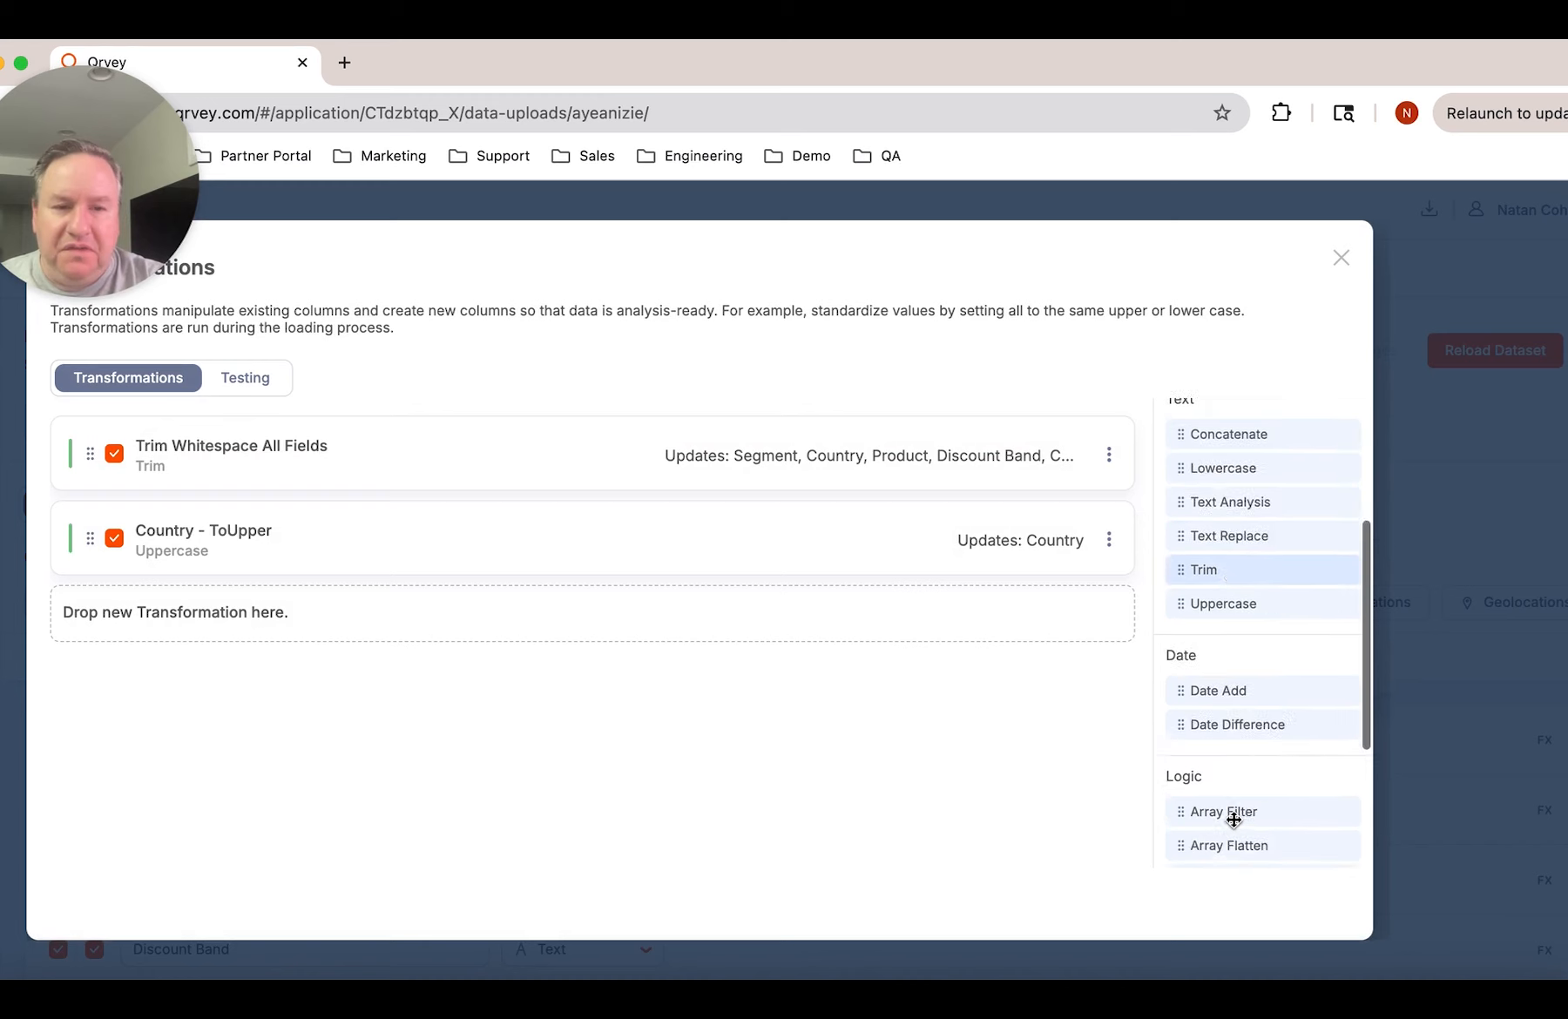
pyautogui.scroll(-3, 1233, 819)
pyautogui.moveTo(1232, 785); pyautogui.dragTo(525, 585)
pyautogui.scroll(-5, 519, 581)
pyautogui.scroll(2, 467, 550)
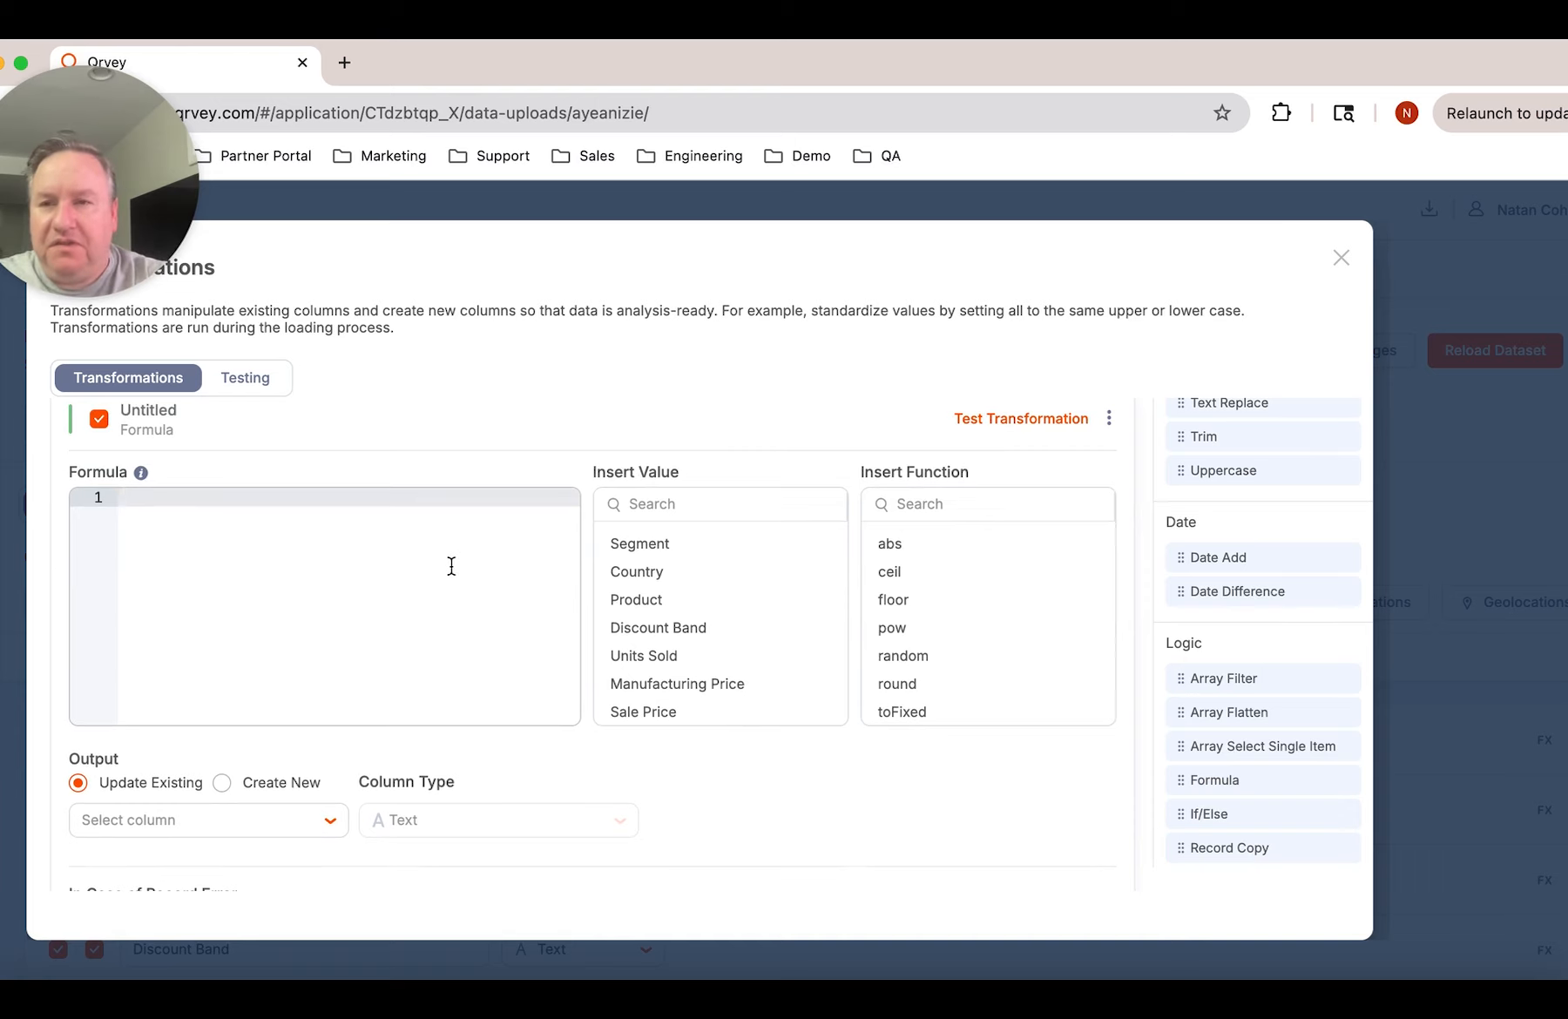
# Write the formula's if condition testing whether the Country value includes "AMERICA": if ({{Country}}.includes("AMERICA"))
pyautogui.write('if (')
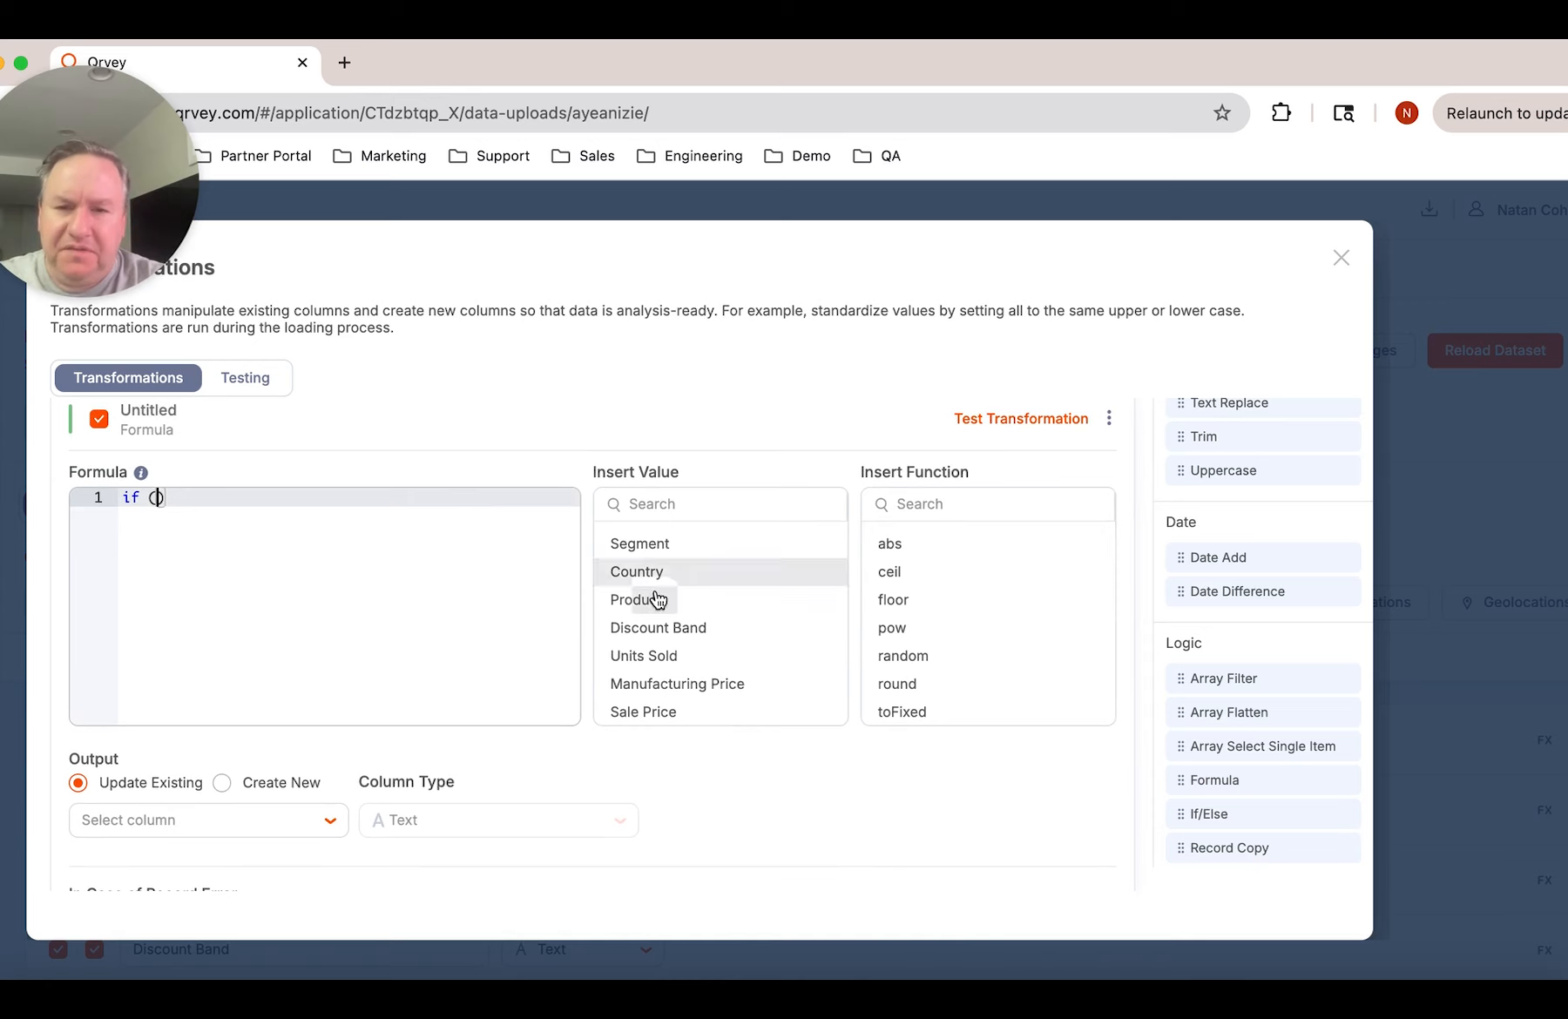
pyautogui.click(688, 576)
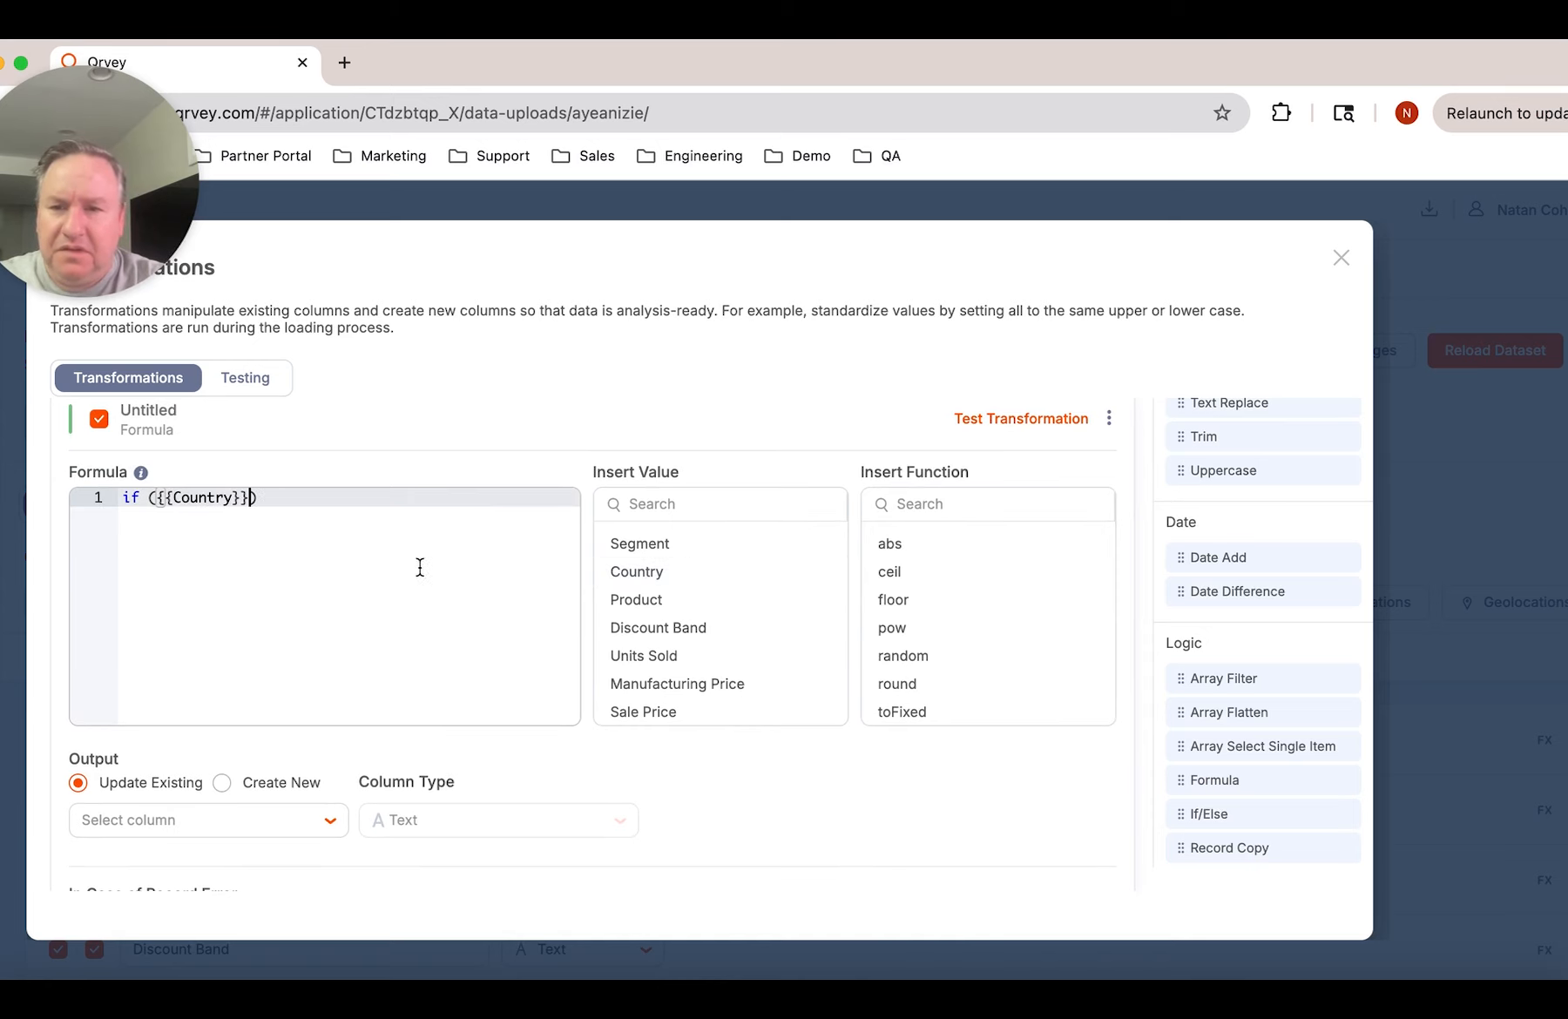
pyautogui.write('.include')
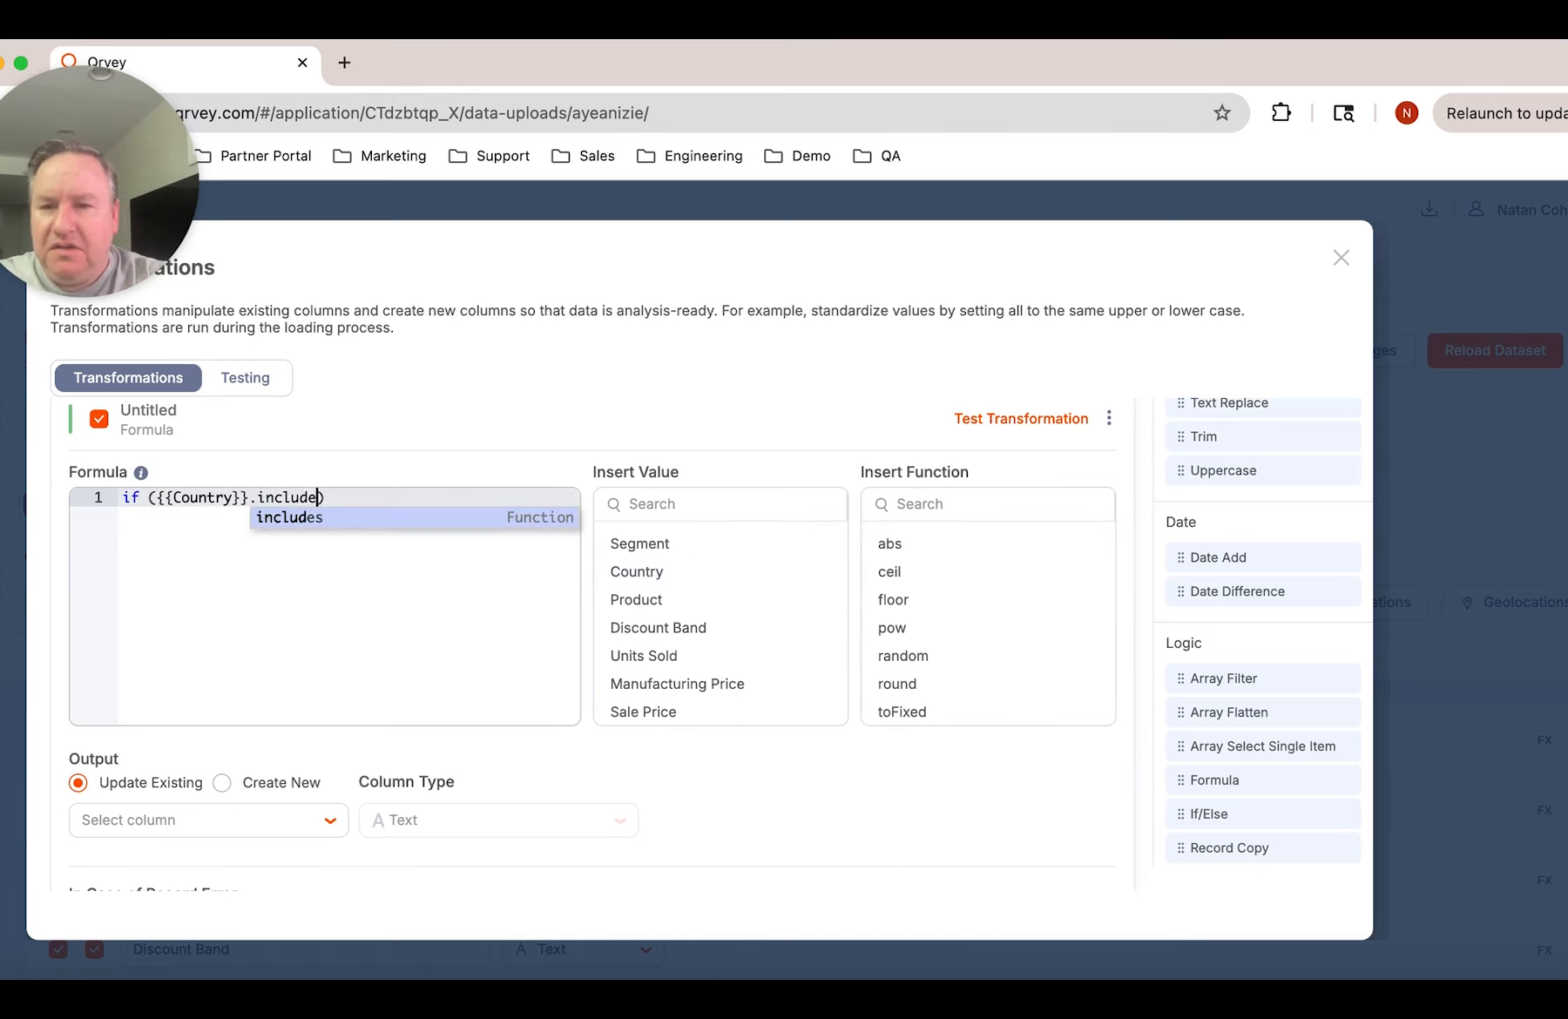
pyautogui.press('Return')
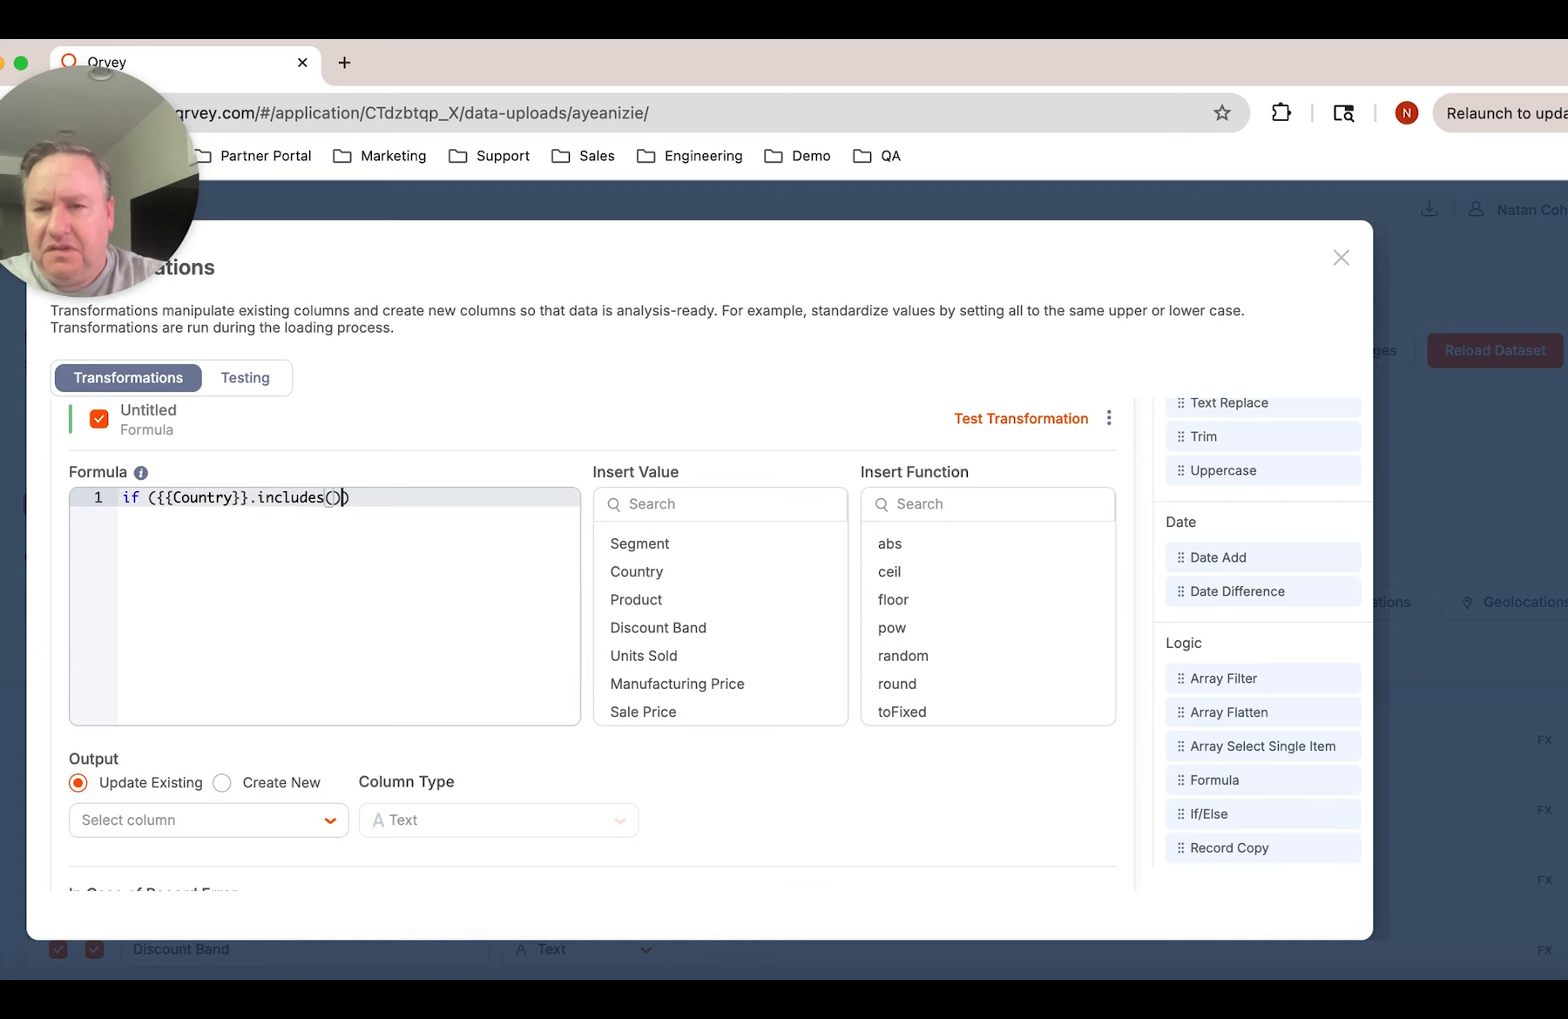
pyautogui.write('"AM')
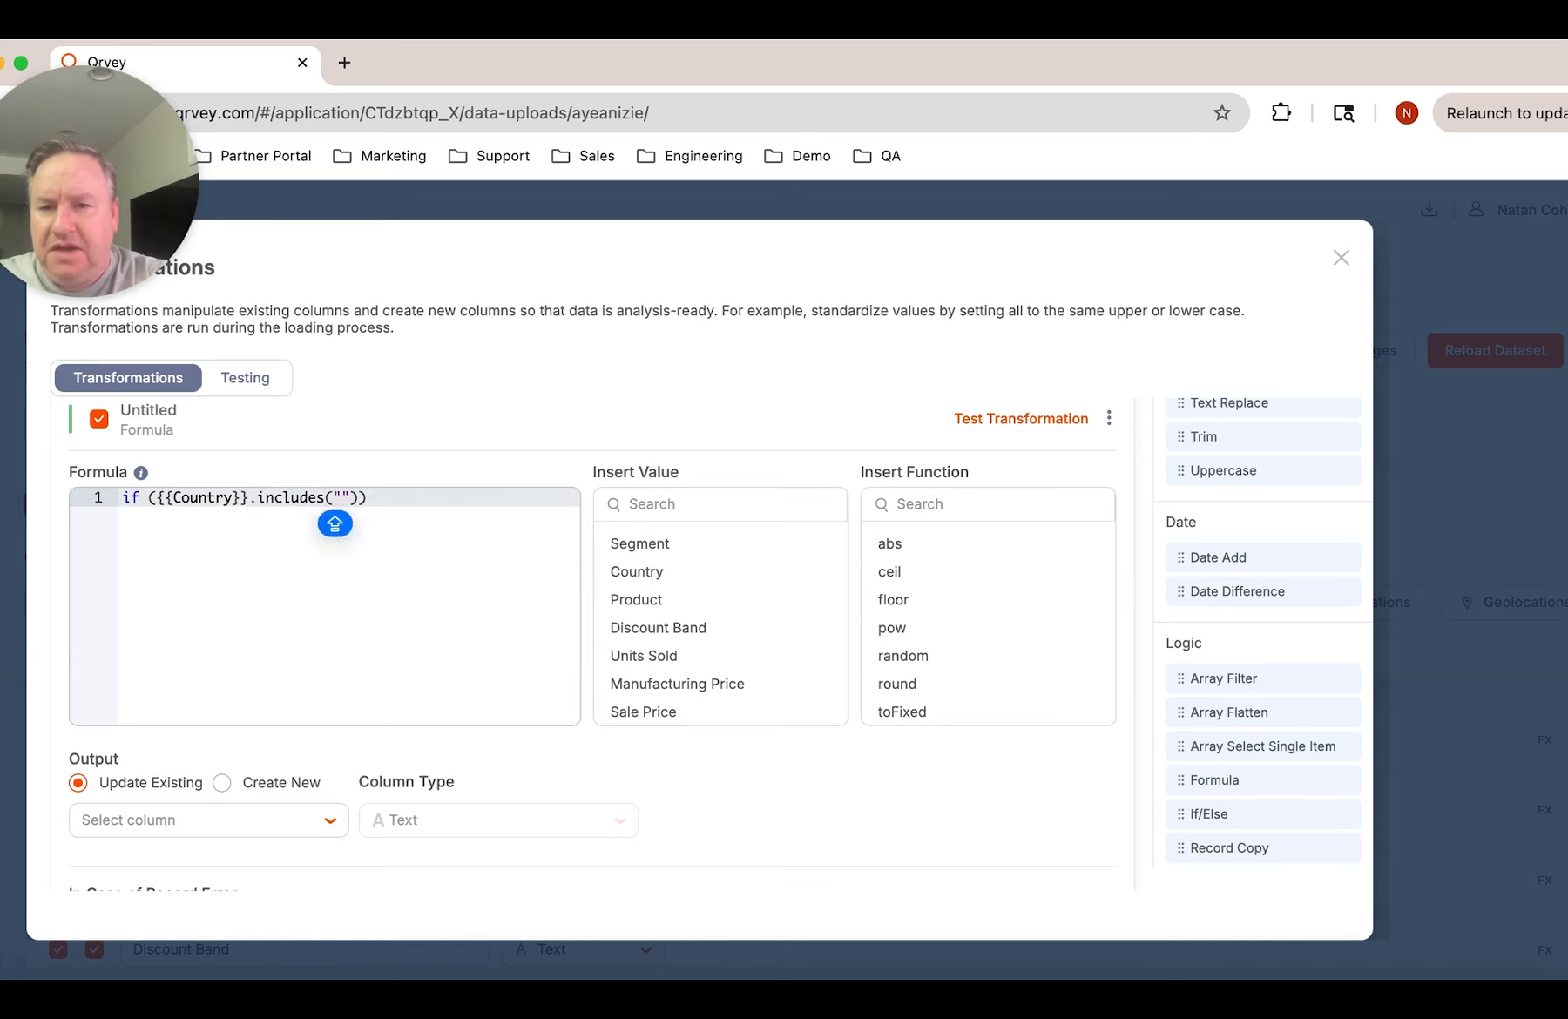
pyautogui.write('ERICA"')
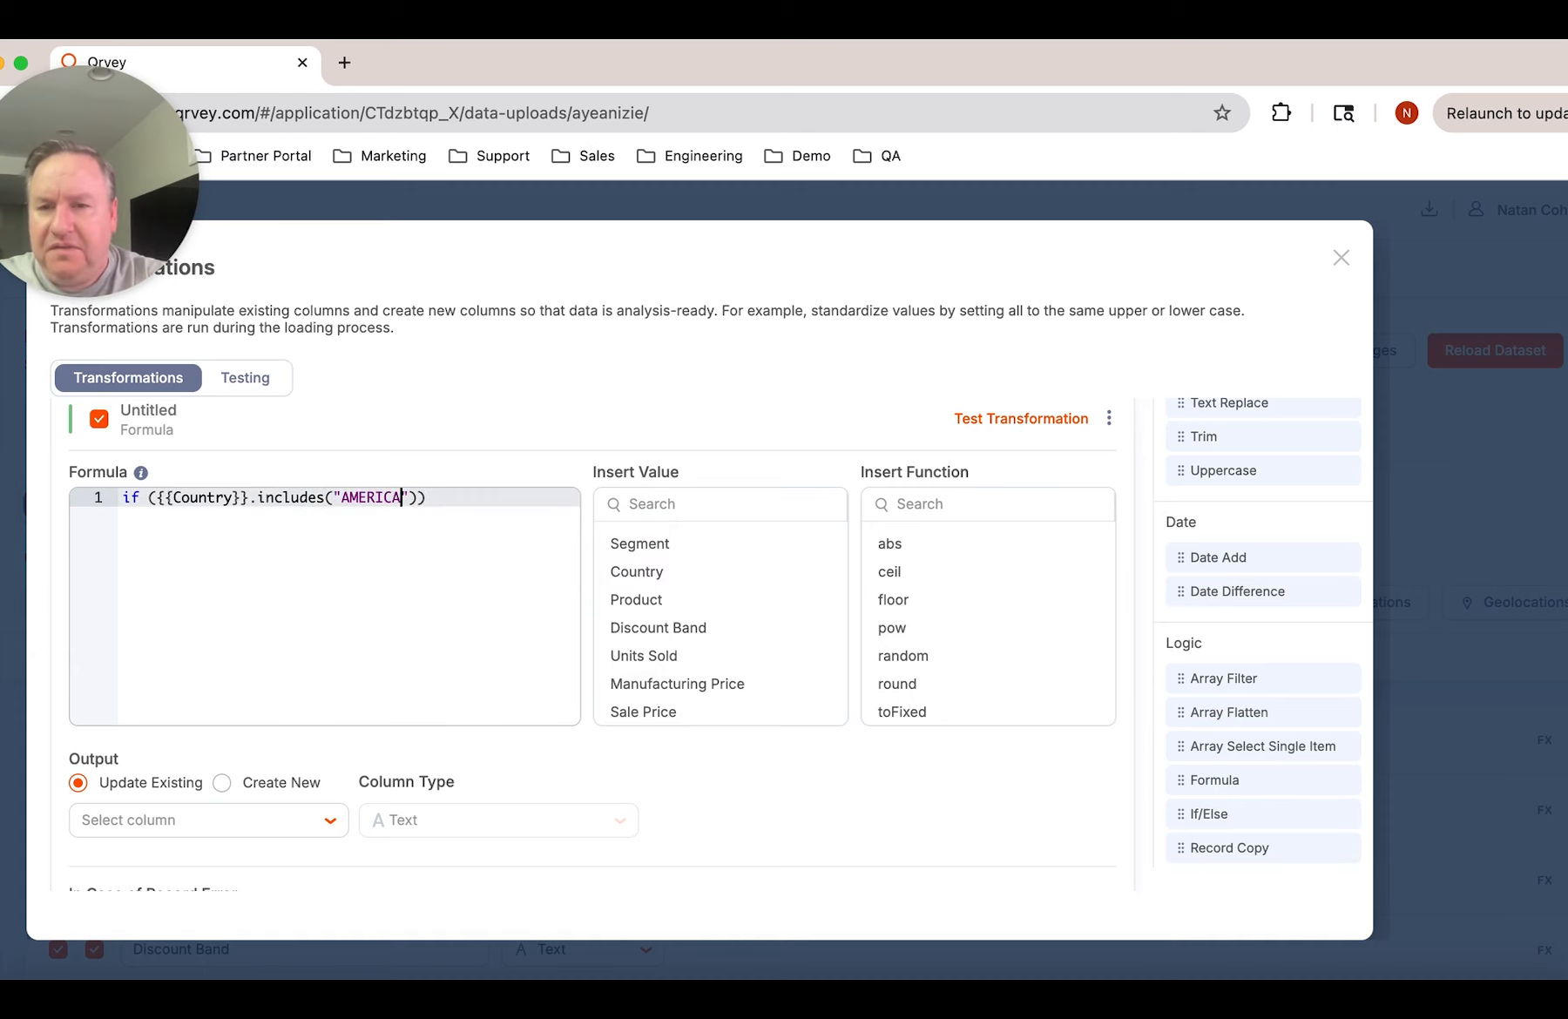
pyautogui.write('))')
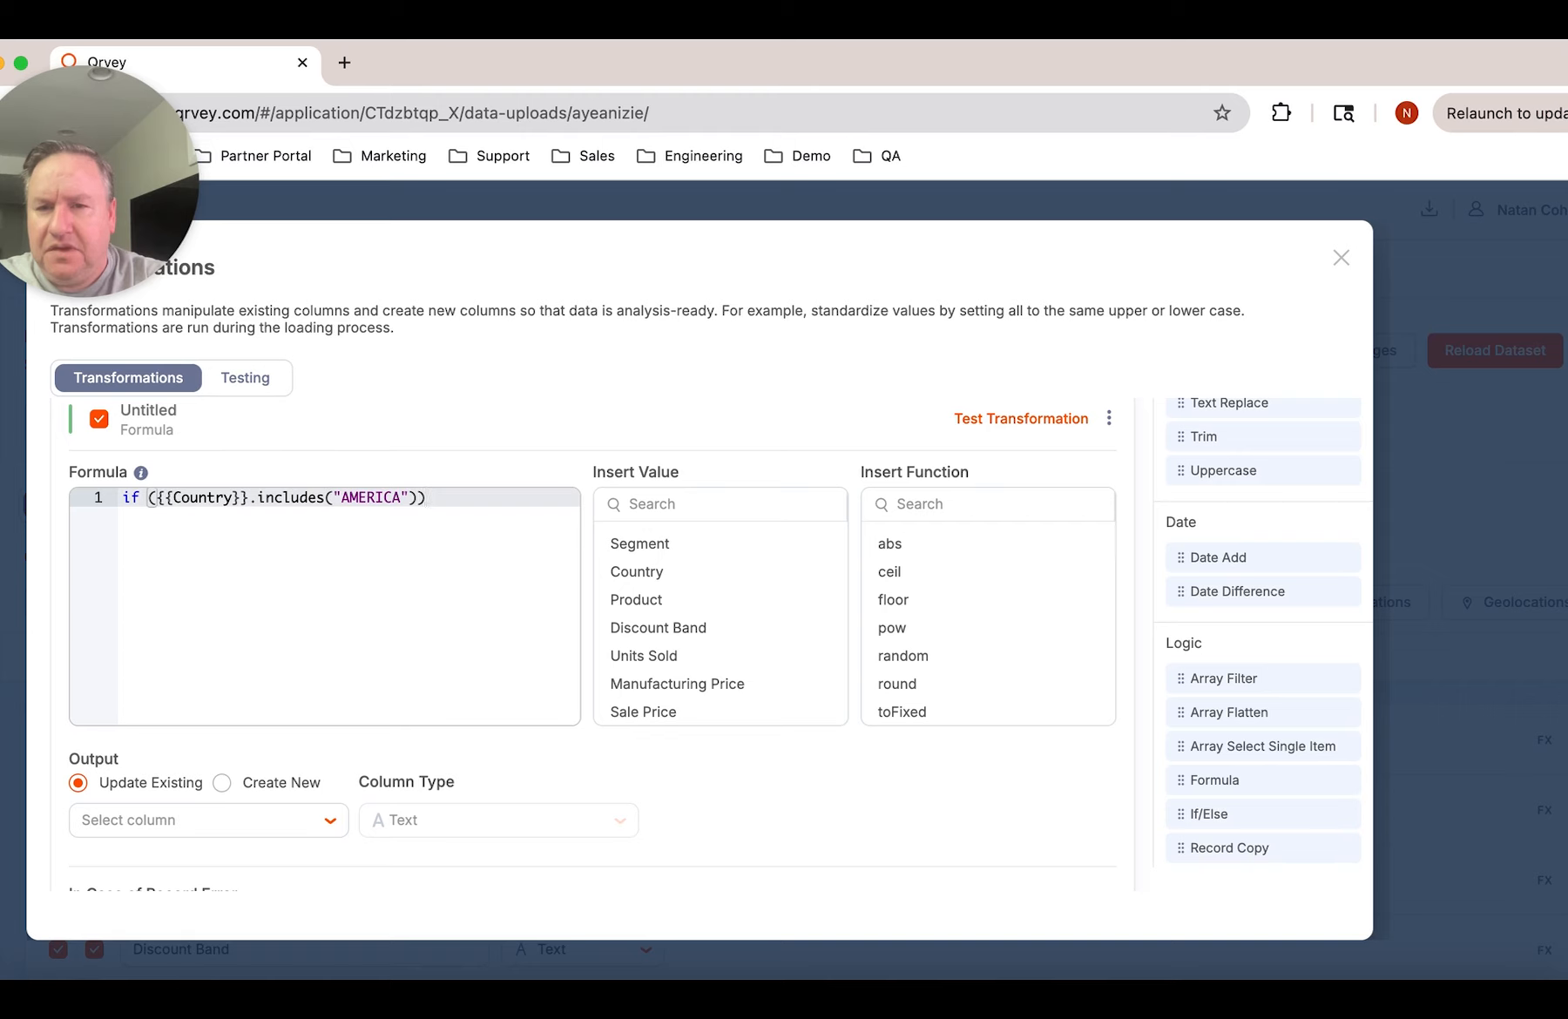
pyautogui.write(' {')
# Add a braced body to the if condition containing return "USA";
pyautogui.press('Return')
pyautogui.write('return "USA"')
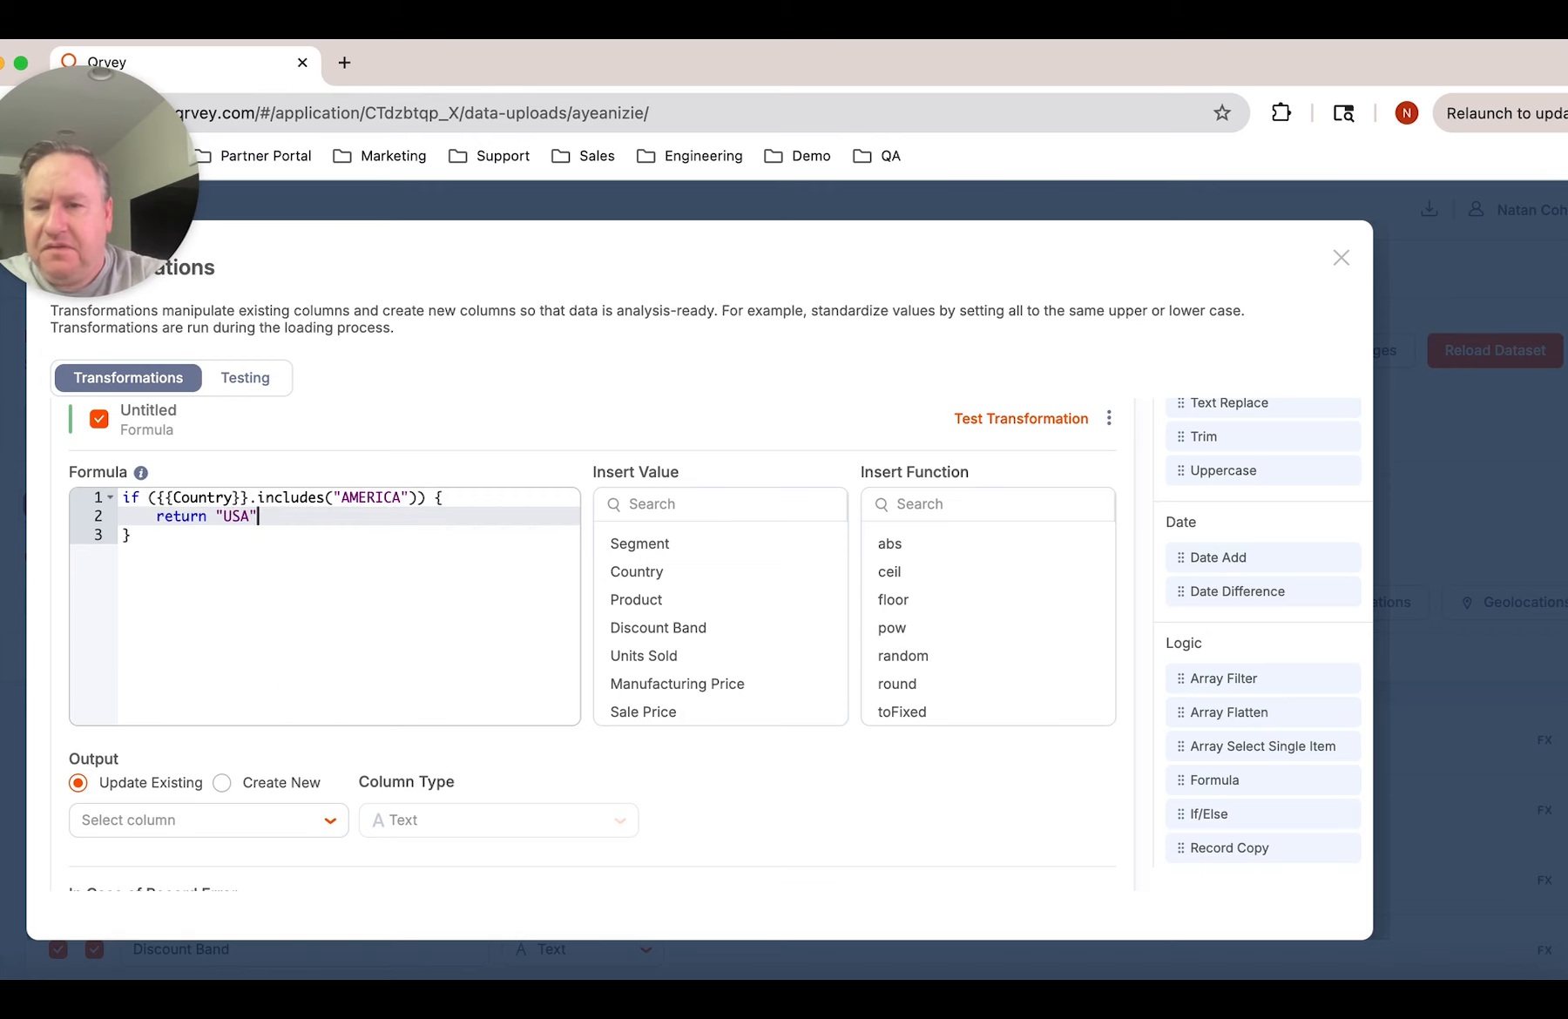
pyautogui.write(';')
# Add a fallback line after the if block that reads return {{Country}};
pyautogui.press('Down')
pyautogui.press('Return')
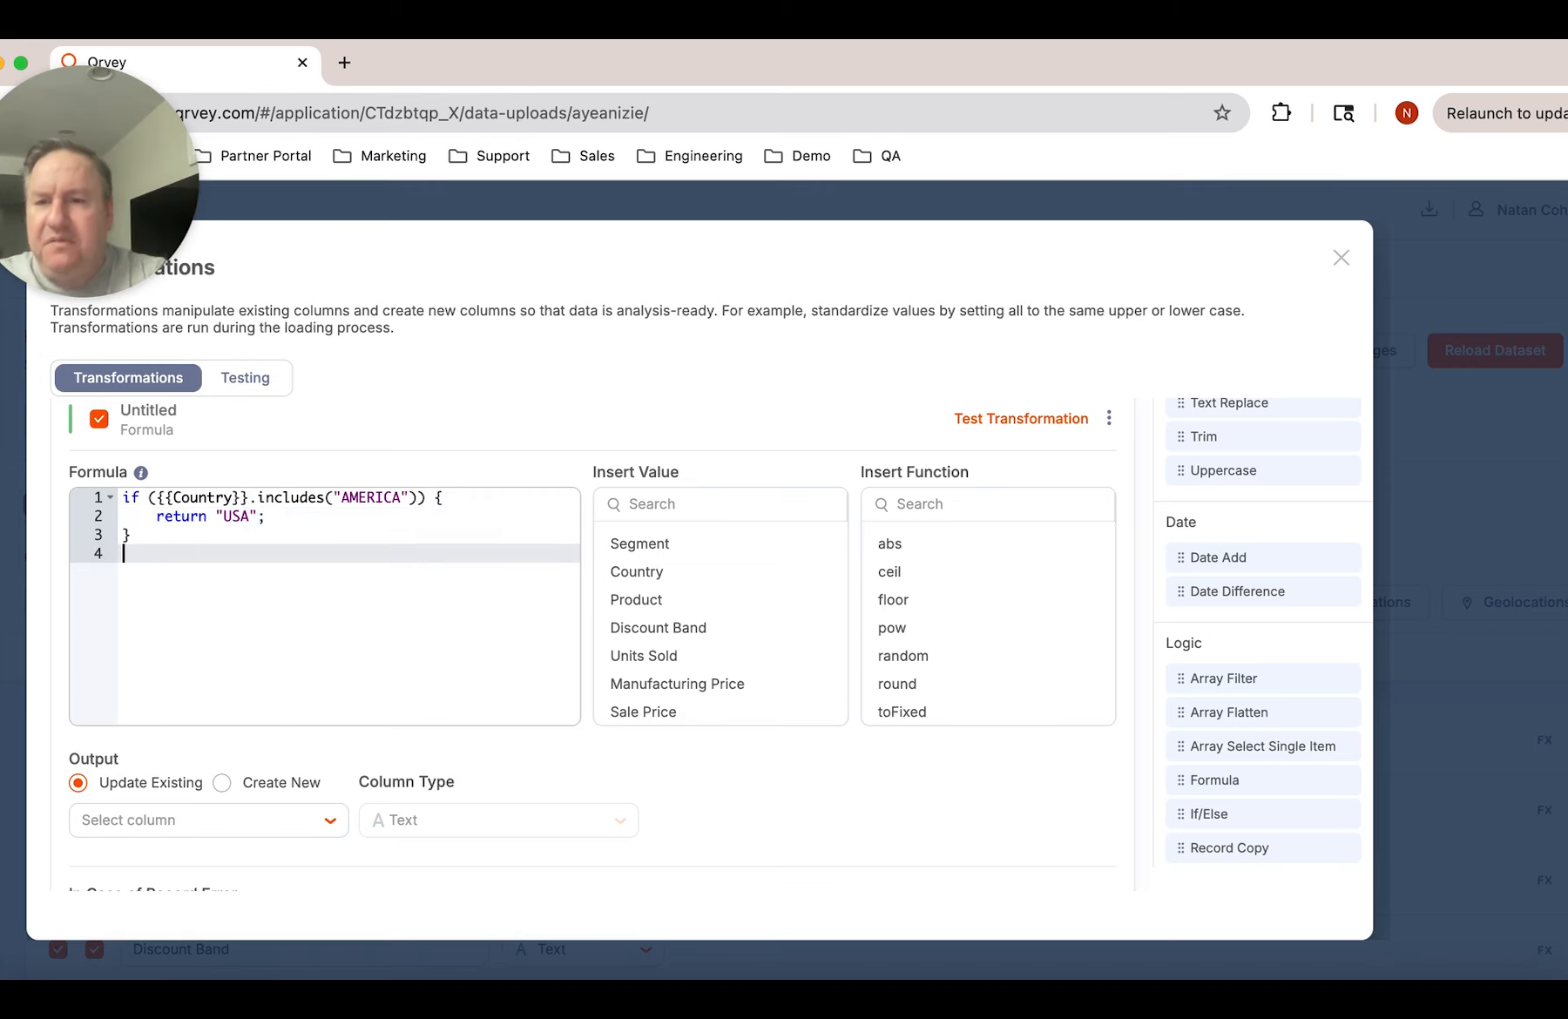
pyautogui.write('return')
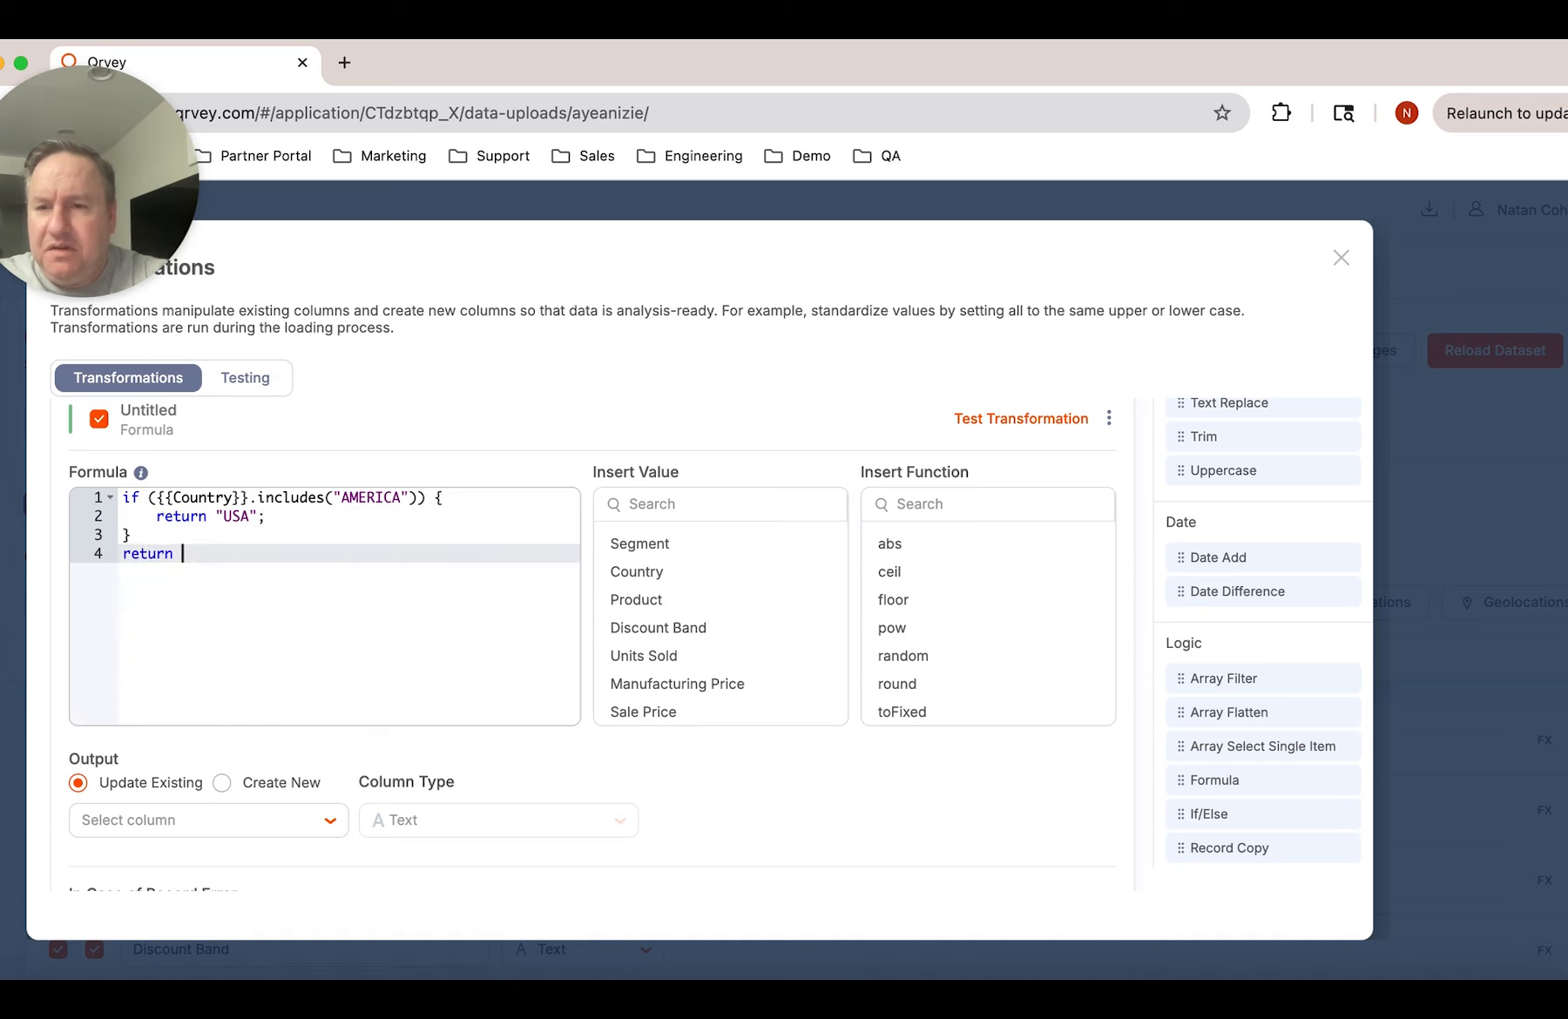
pyautogui.click(627, 575)
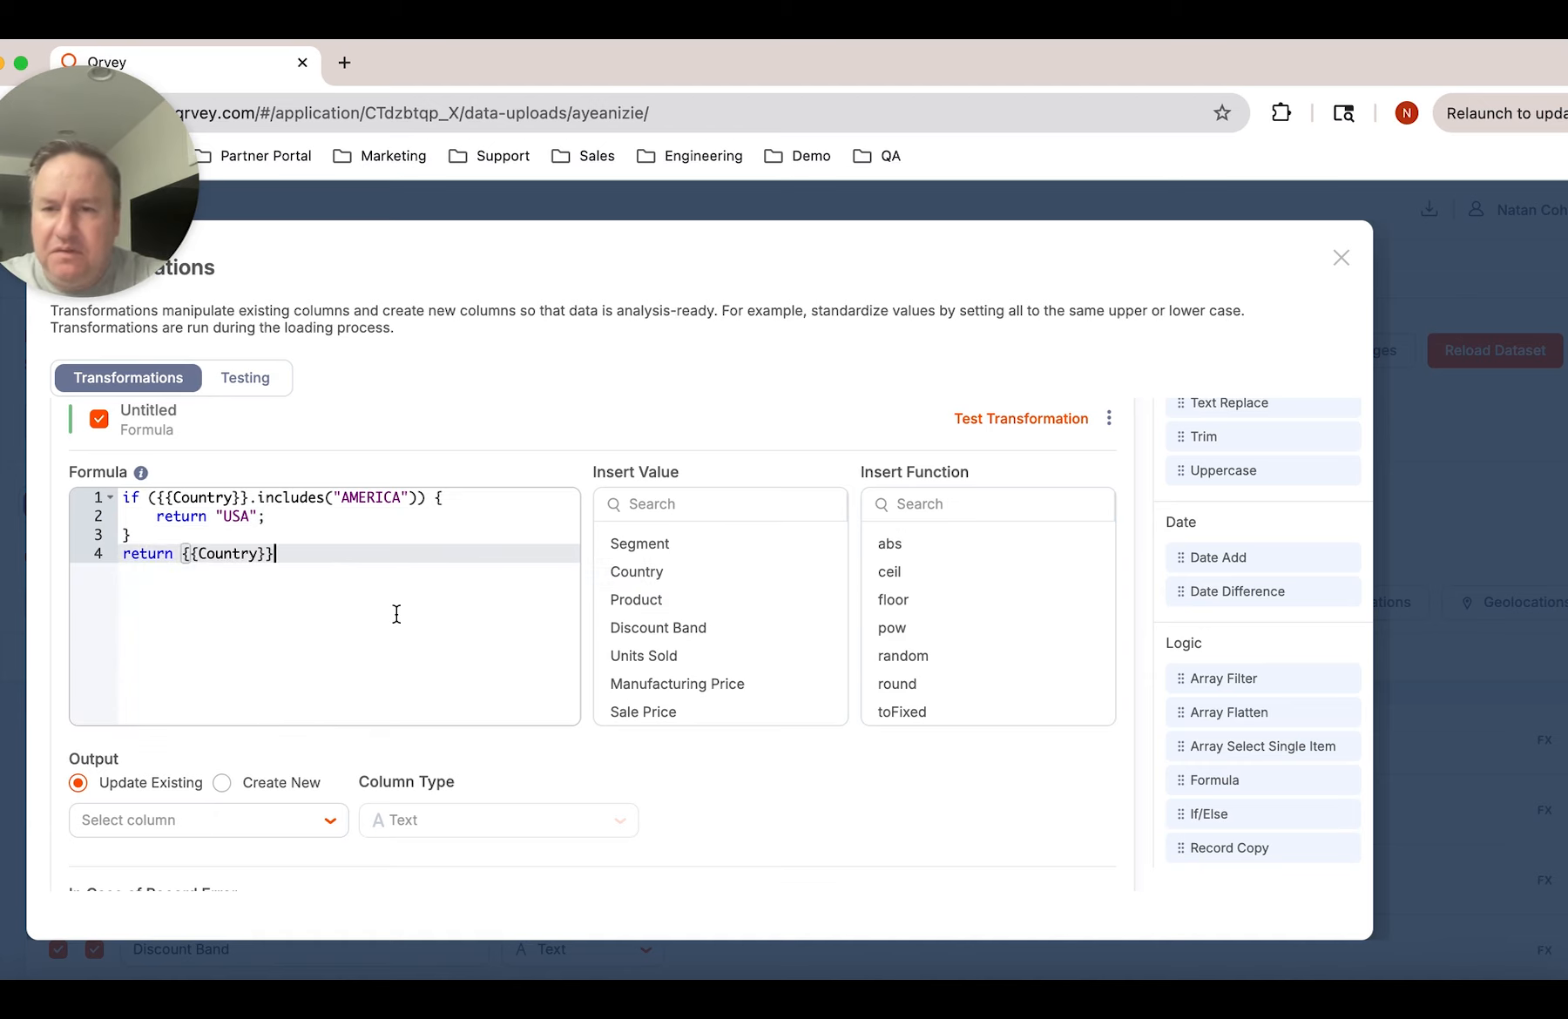
pyautogui.write(';')
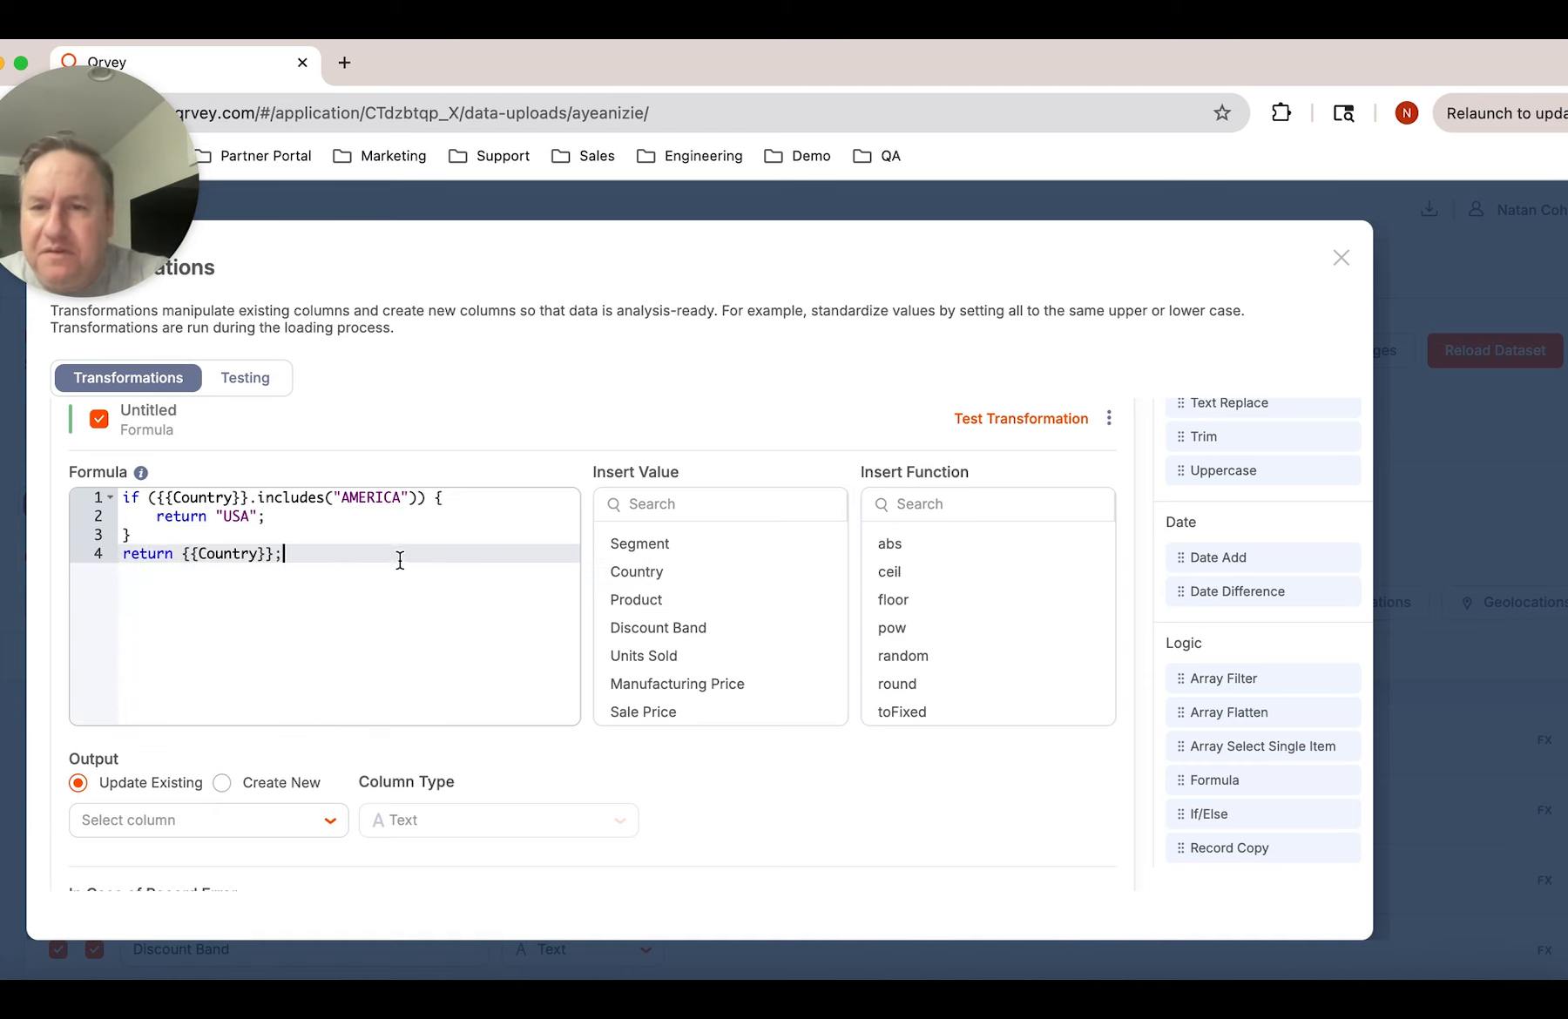
# Name the Formula transformation "Convert Country USA"
pyautogui.click(394, 417)
pyautogui.write('Conv')
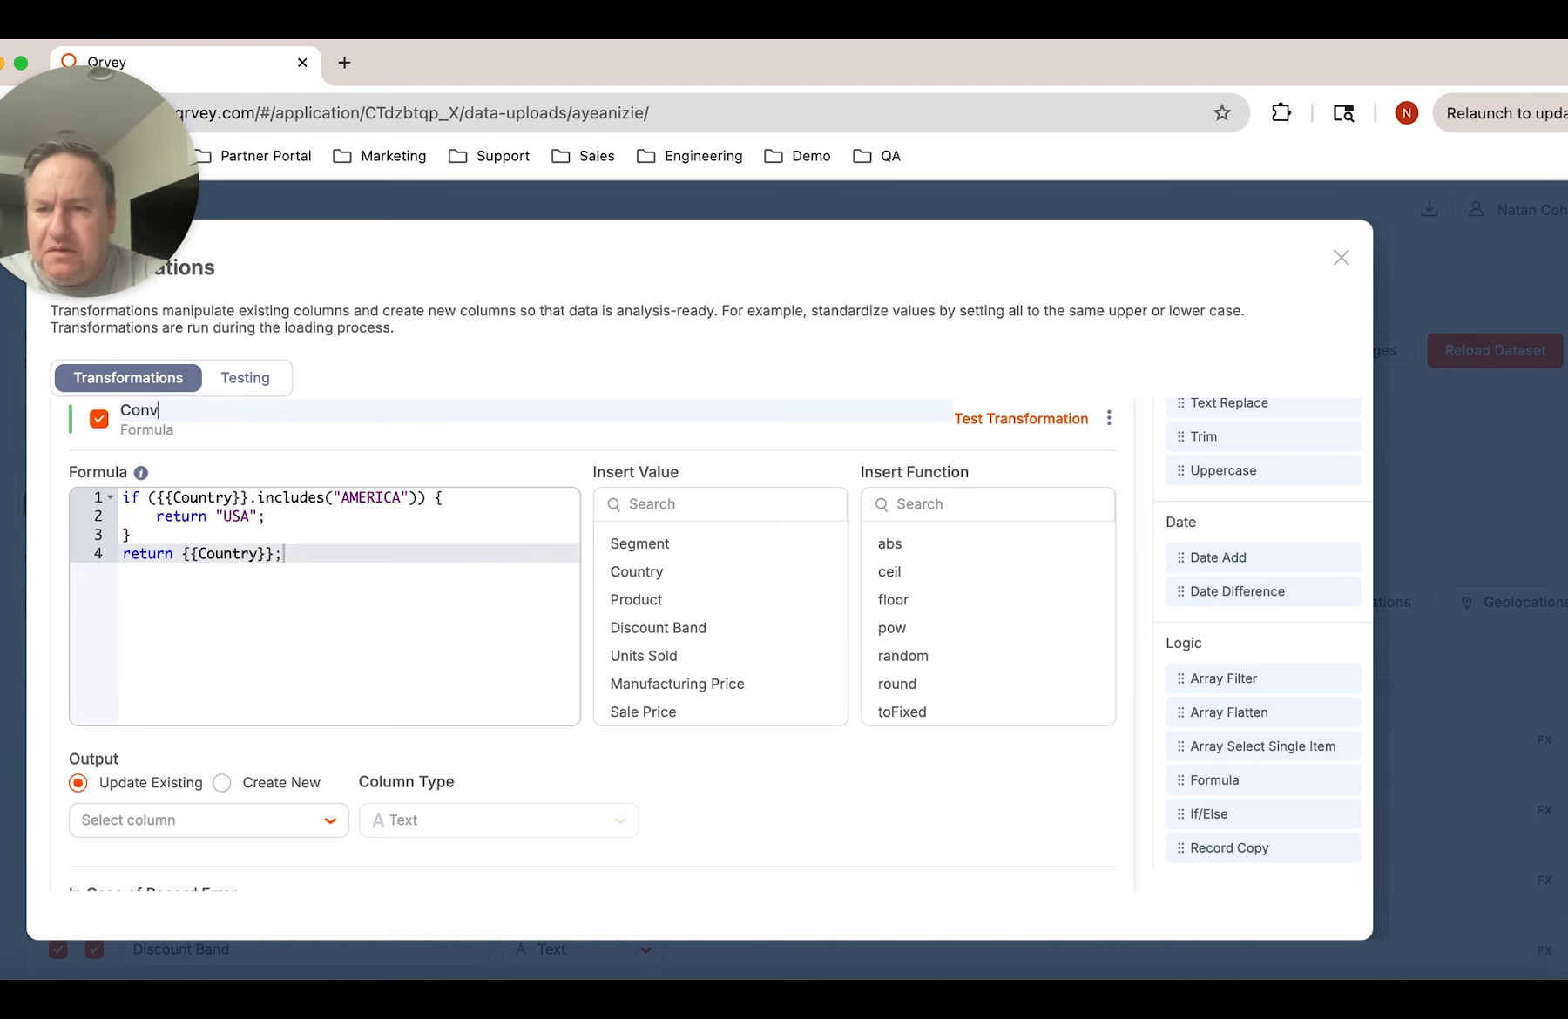
pyautogui.write('ert Country USA')
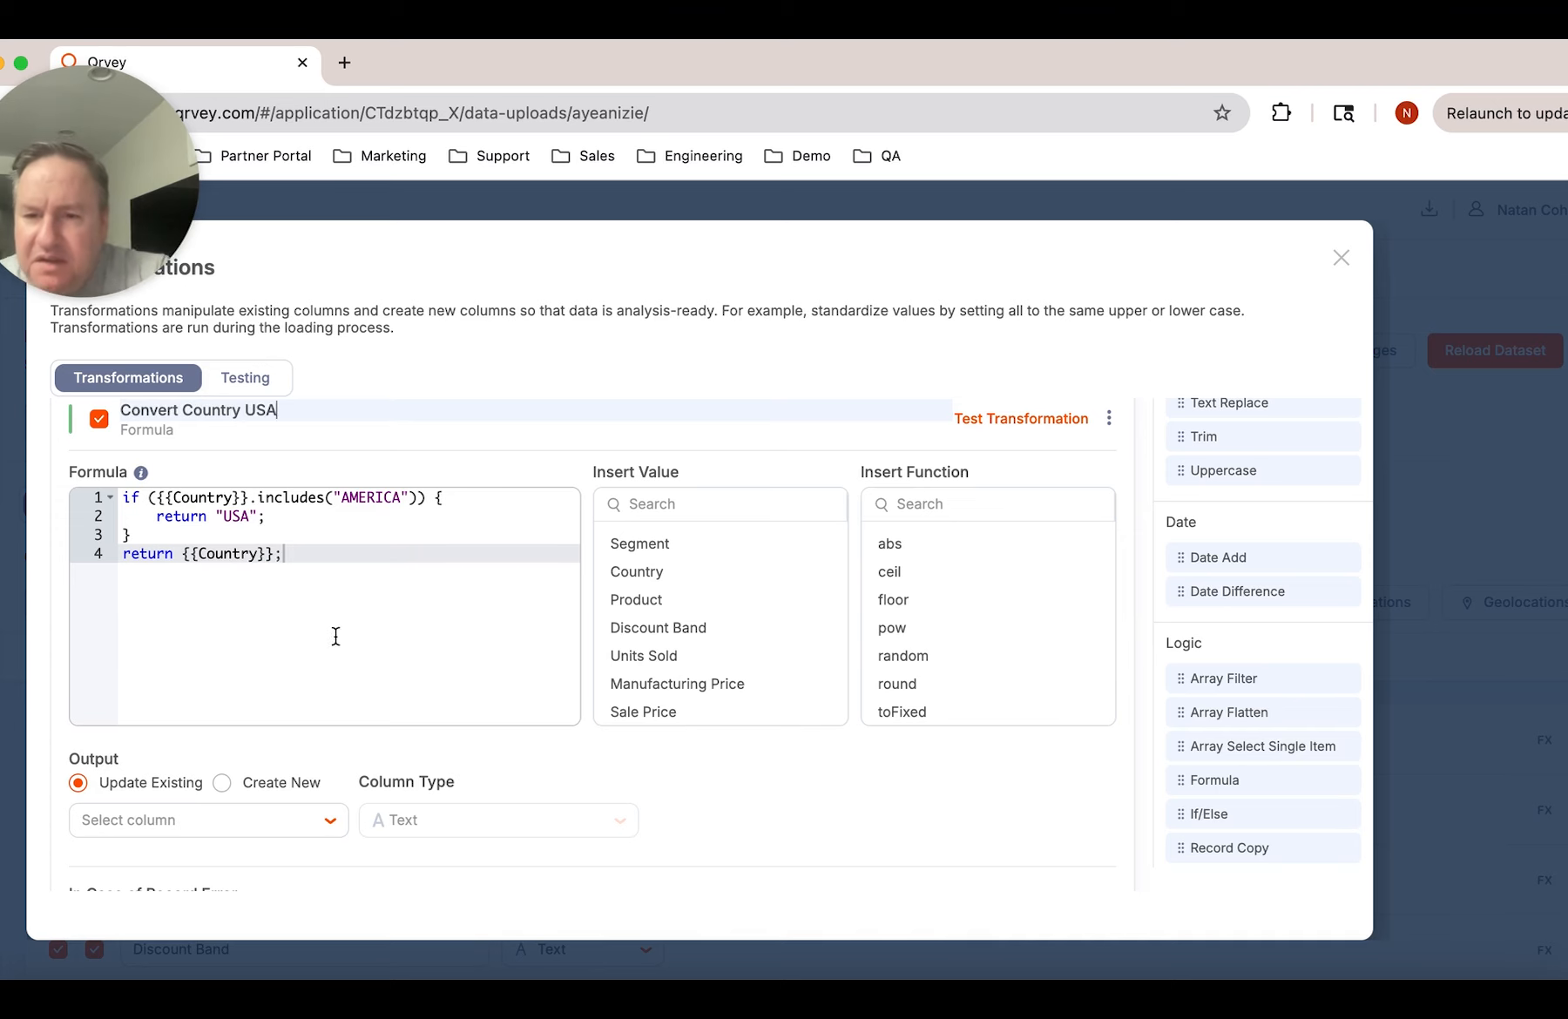
# Set the formula's output to update the existing Country column
pyautogui.scroll(-3, 215, 773)
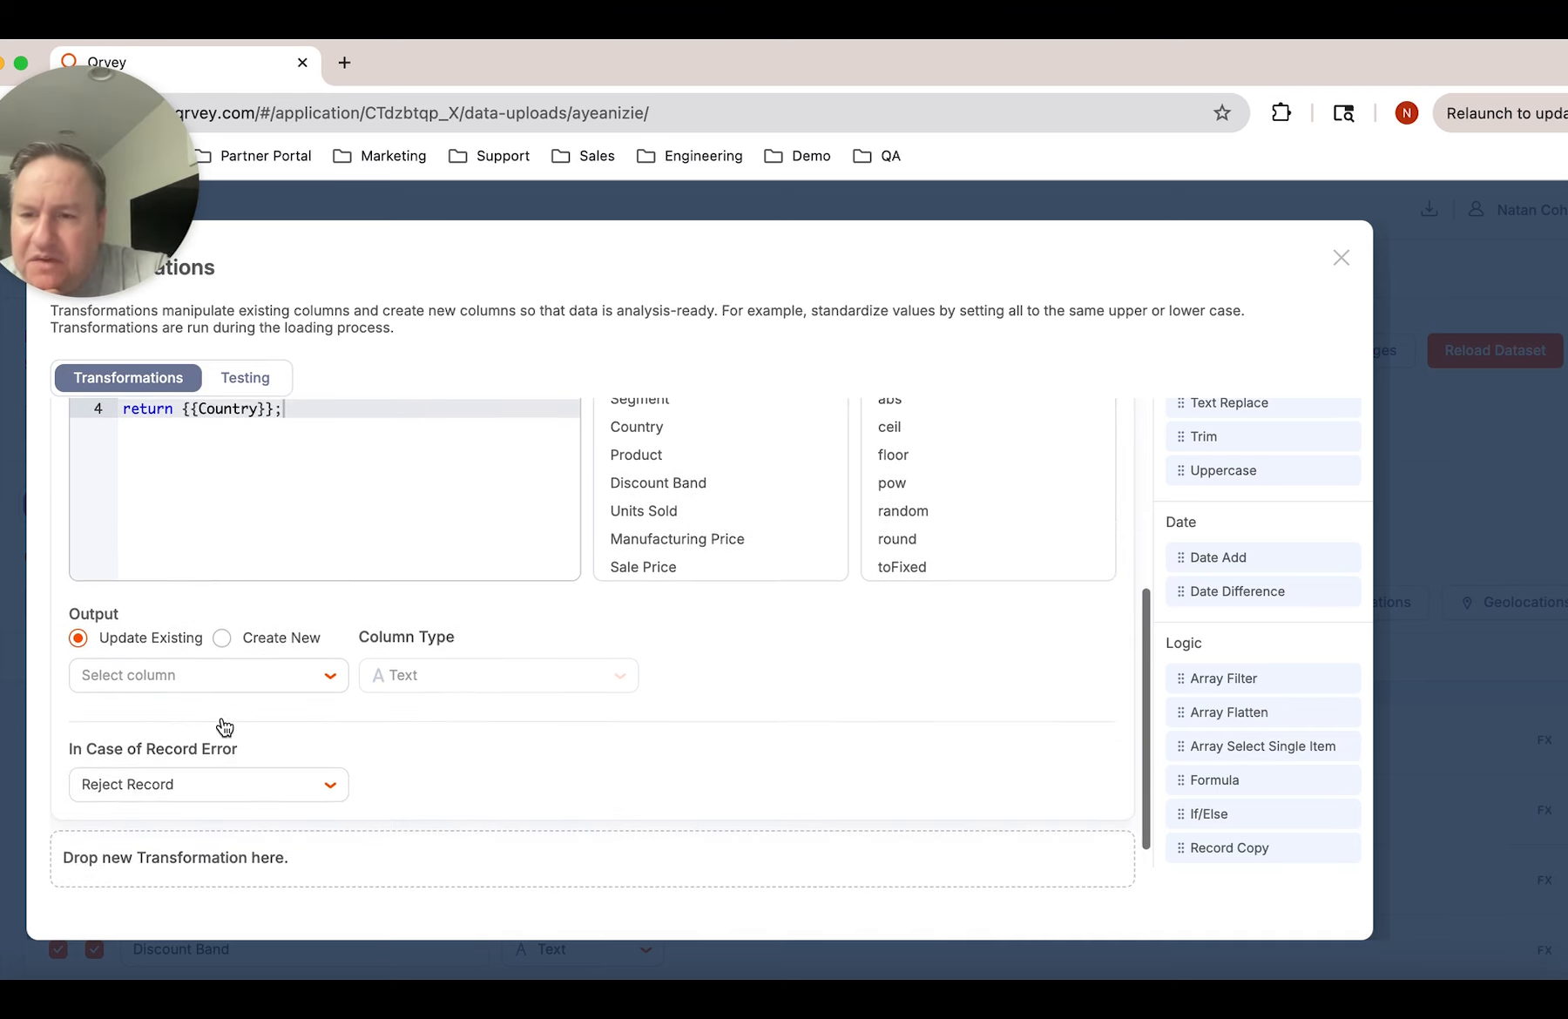
pyautogui.click(225, 693)
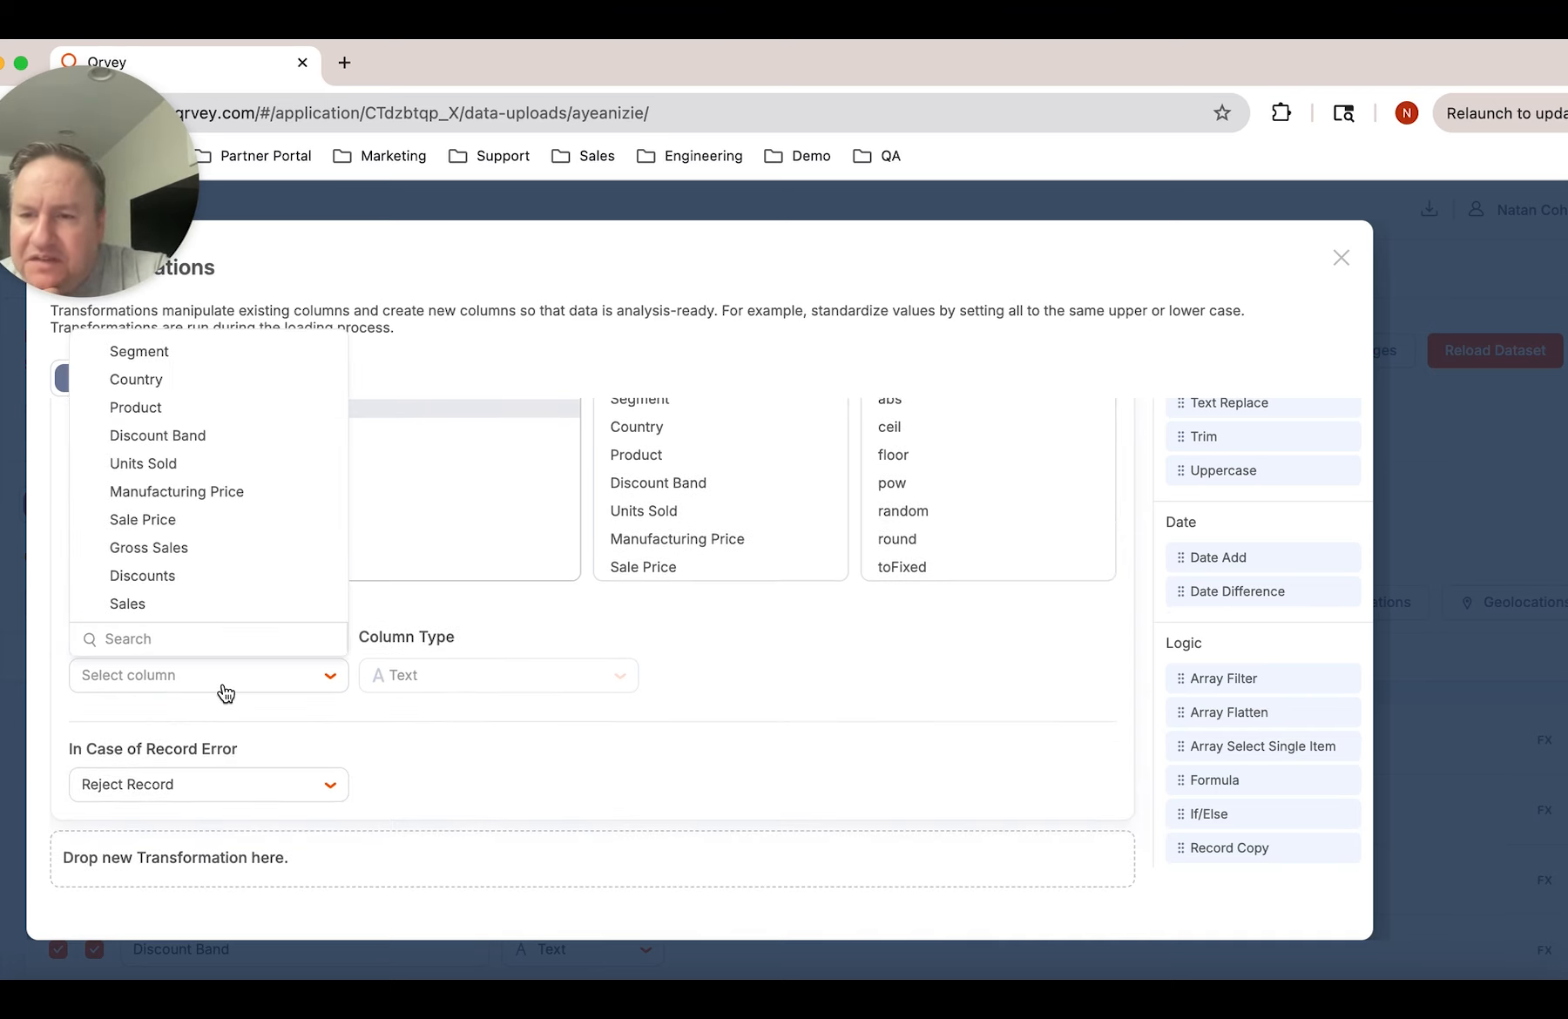
pyautogui.click(189, 381)
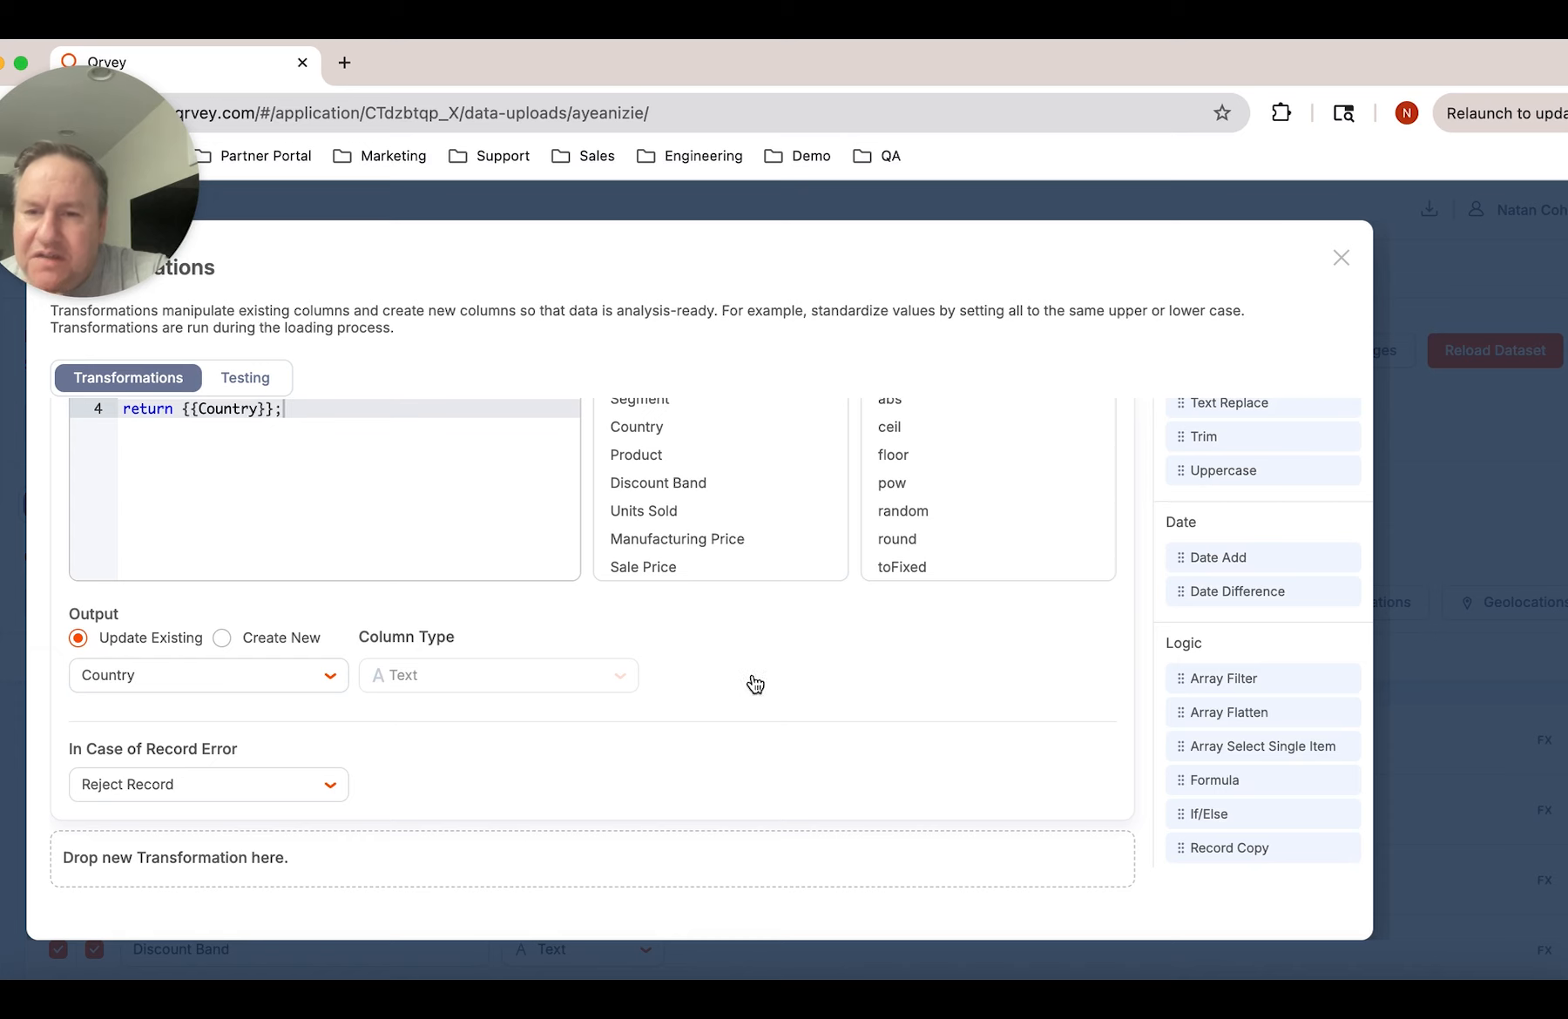
pyautogui.scroll(1, 819, 686)
pyautogui.scroll(4, 819, 686)
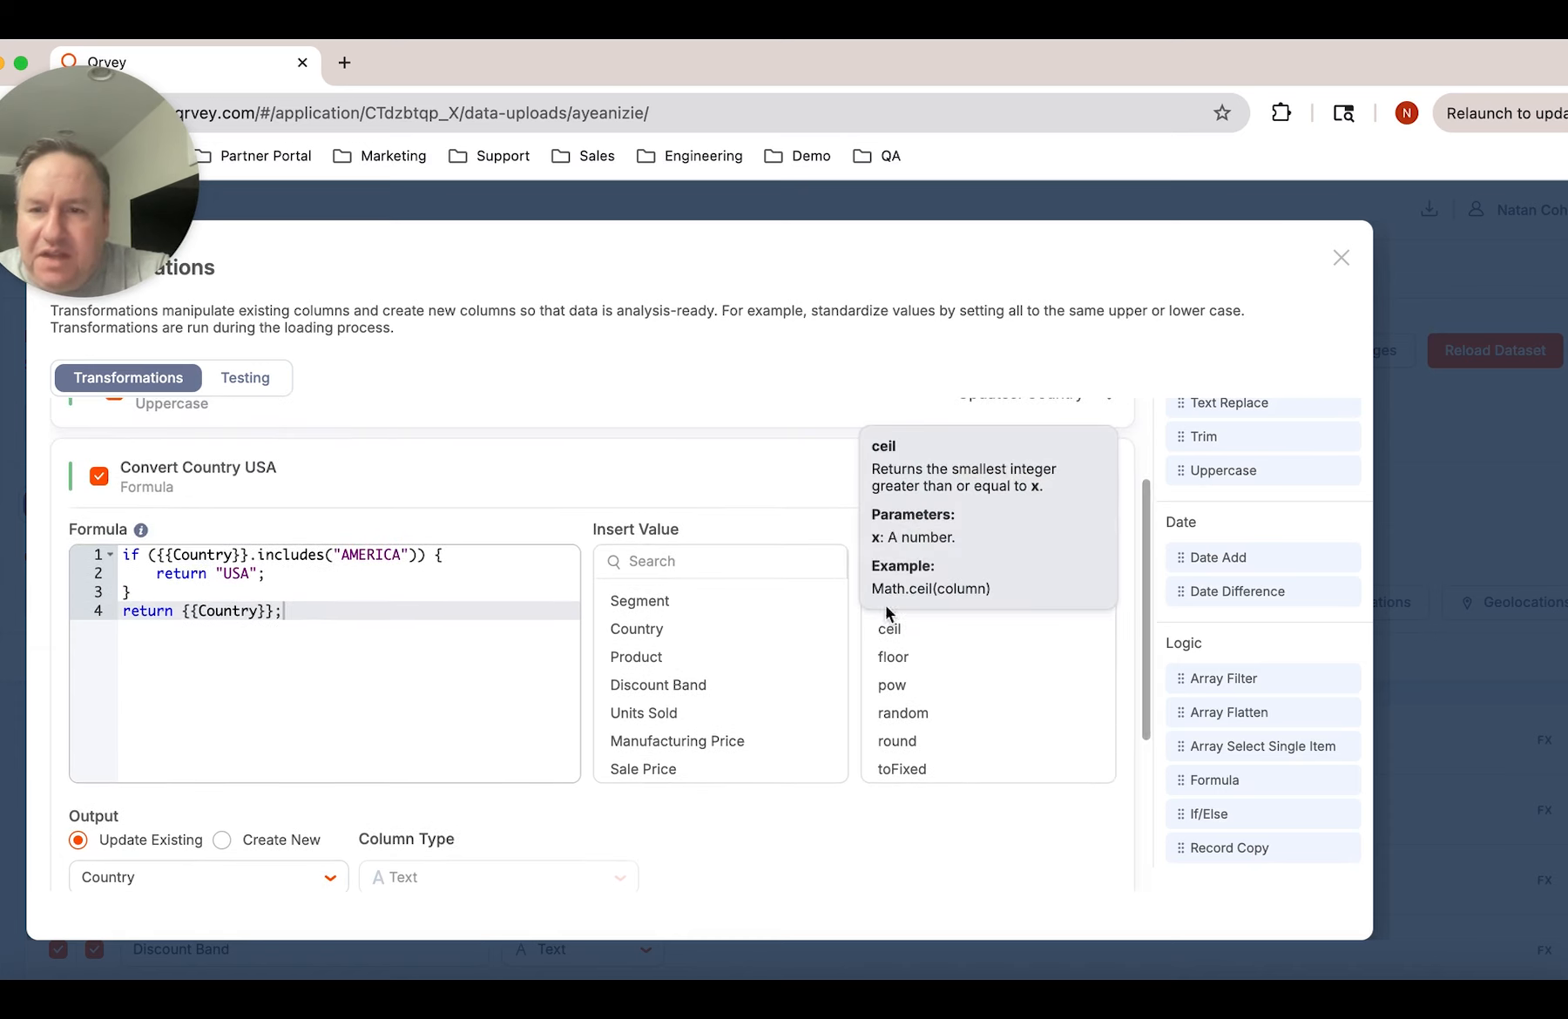
# Close the transformations, apply the changes and reload the dataset with the new formula
pyautogui.click(1341, 258)
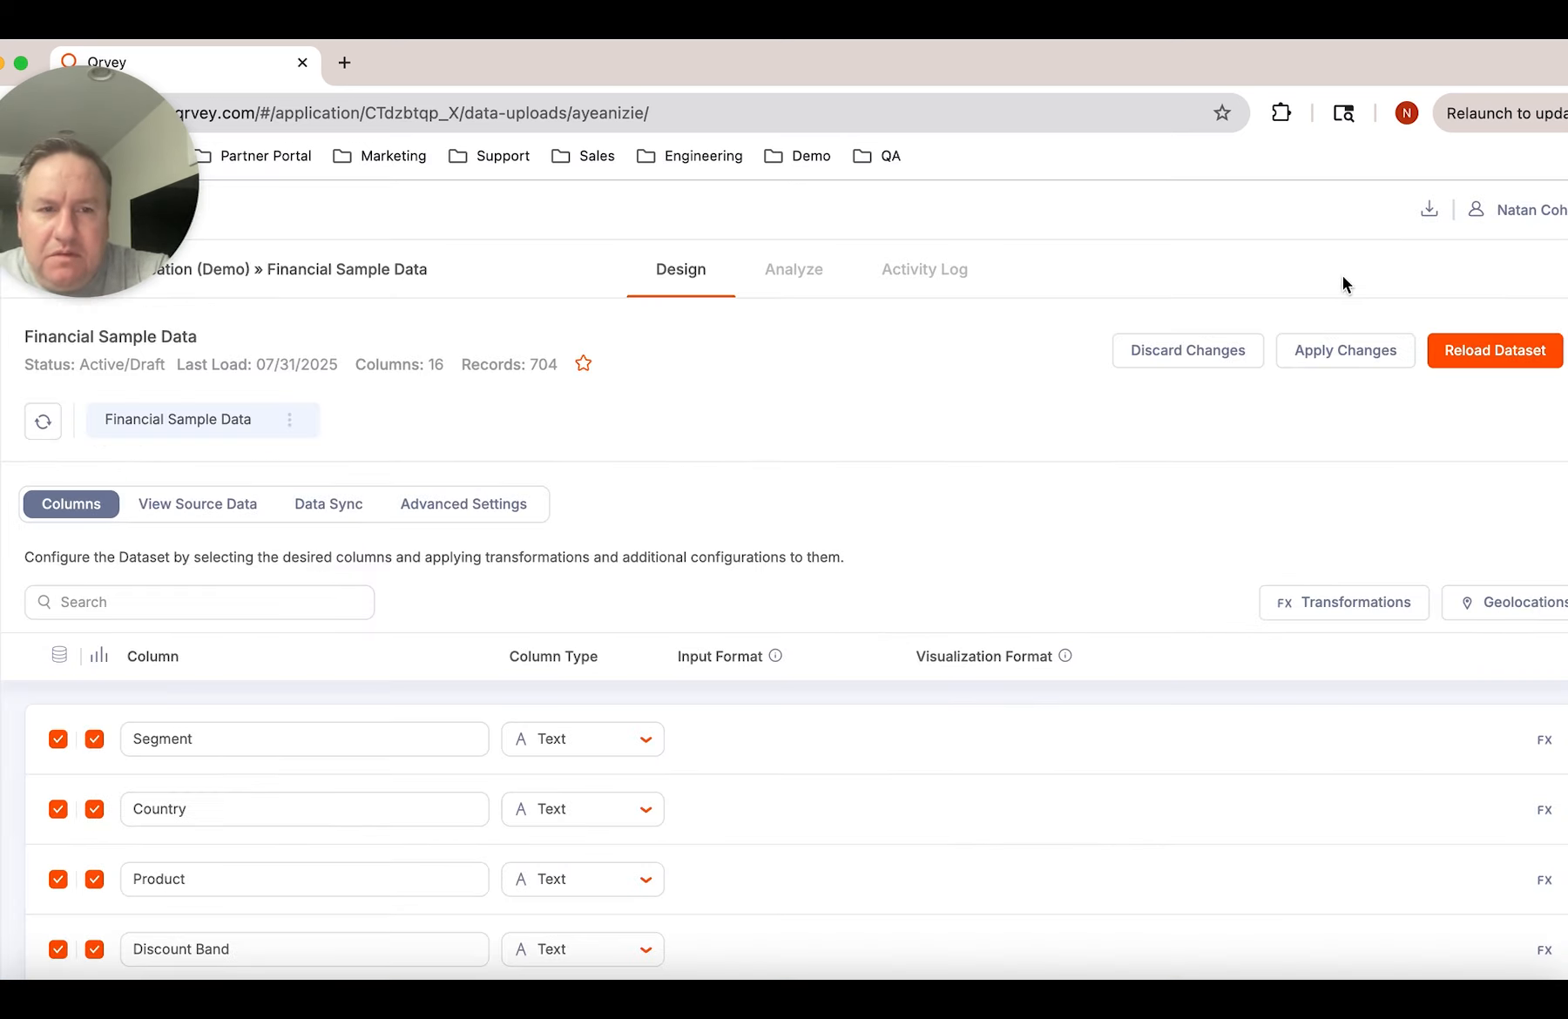
pyautogui.click(1342, 352)
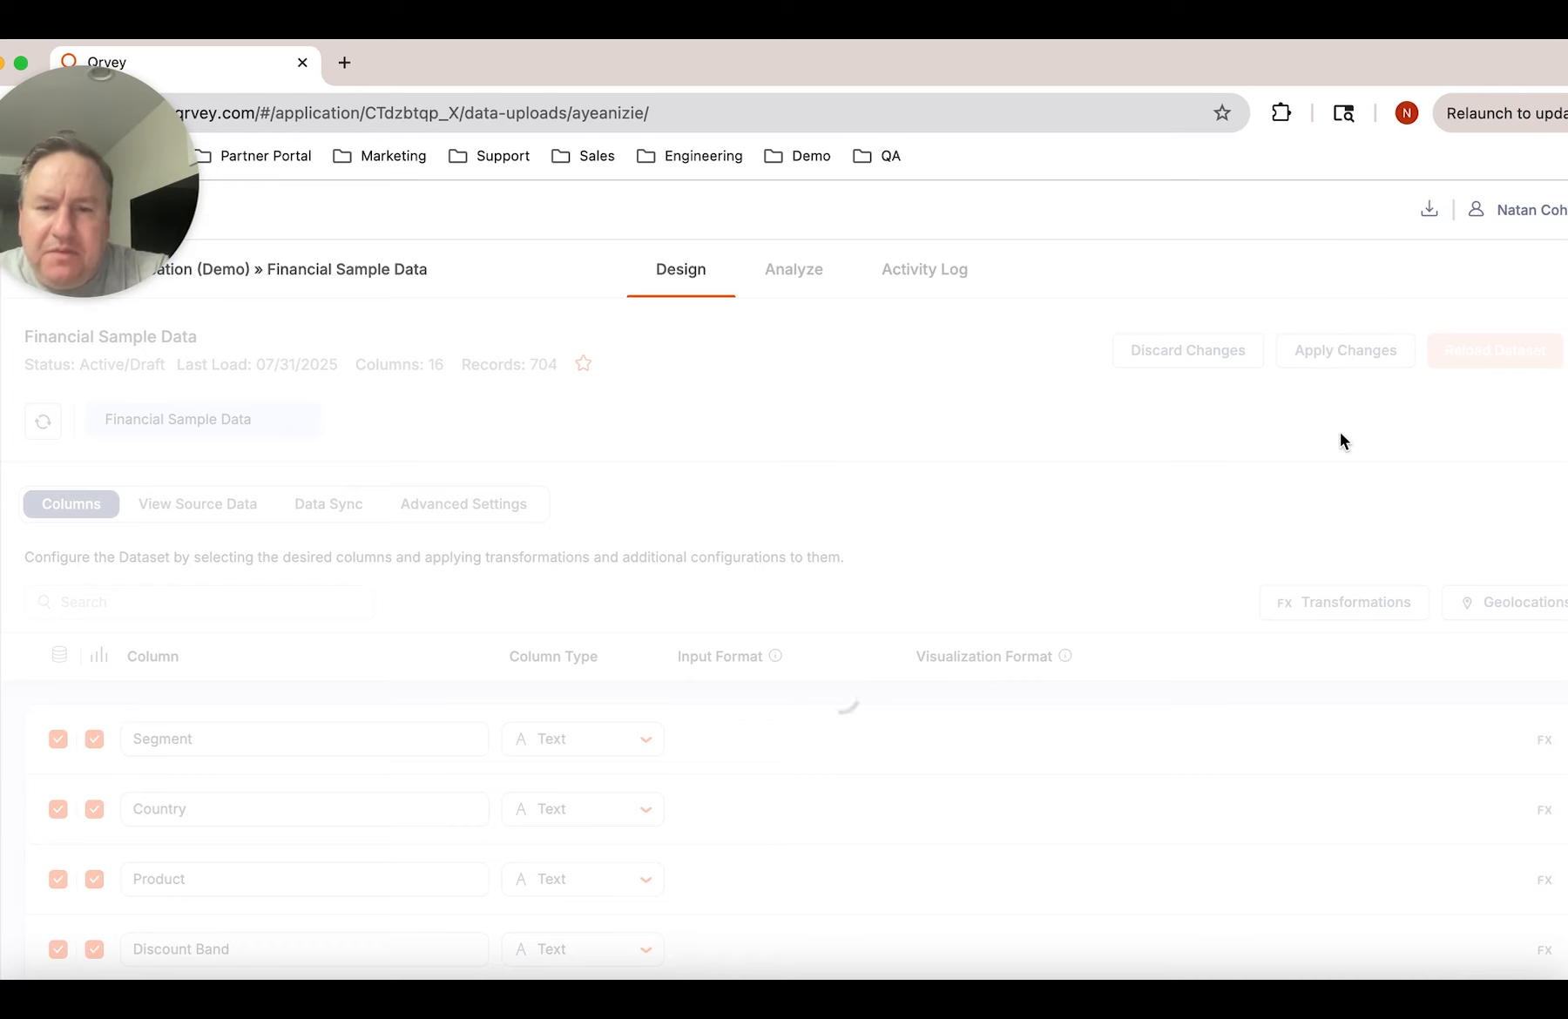
pyautogui.click(1486, 359)
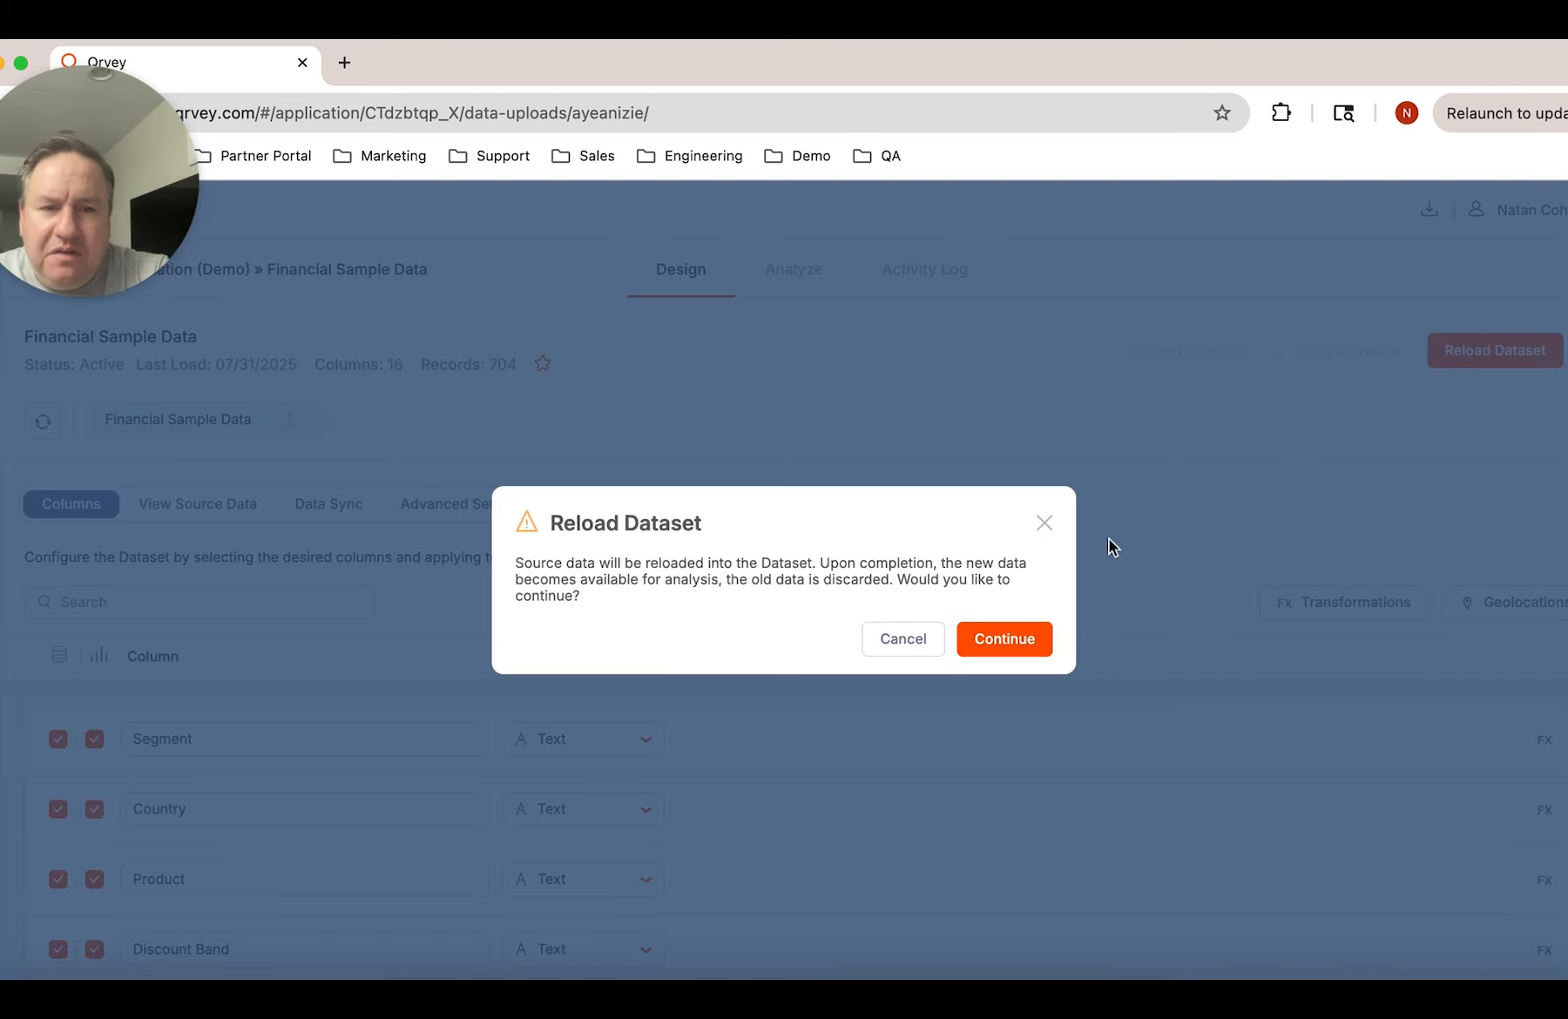
pyautogui.click(1017, 642)
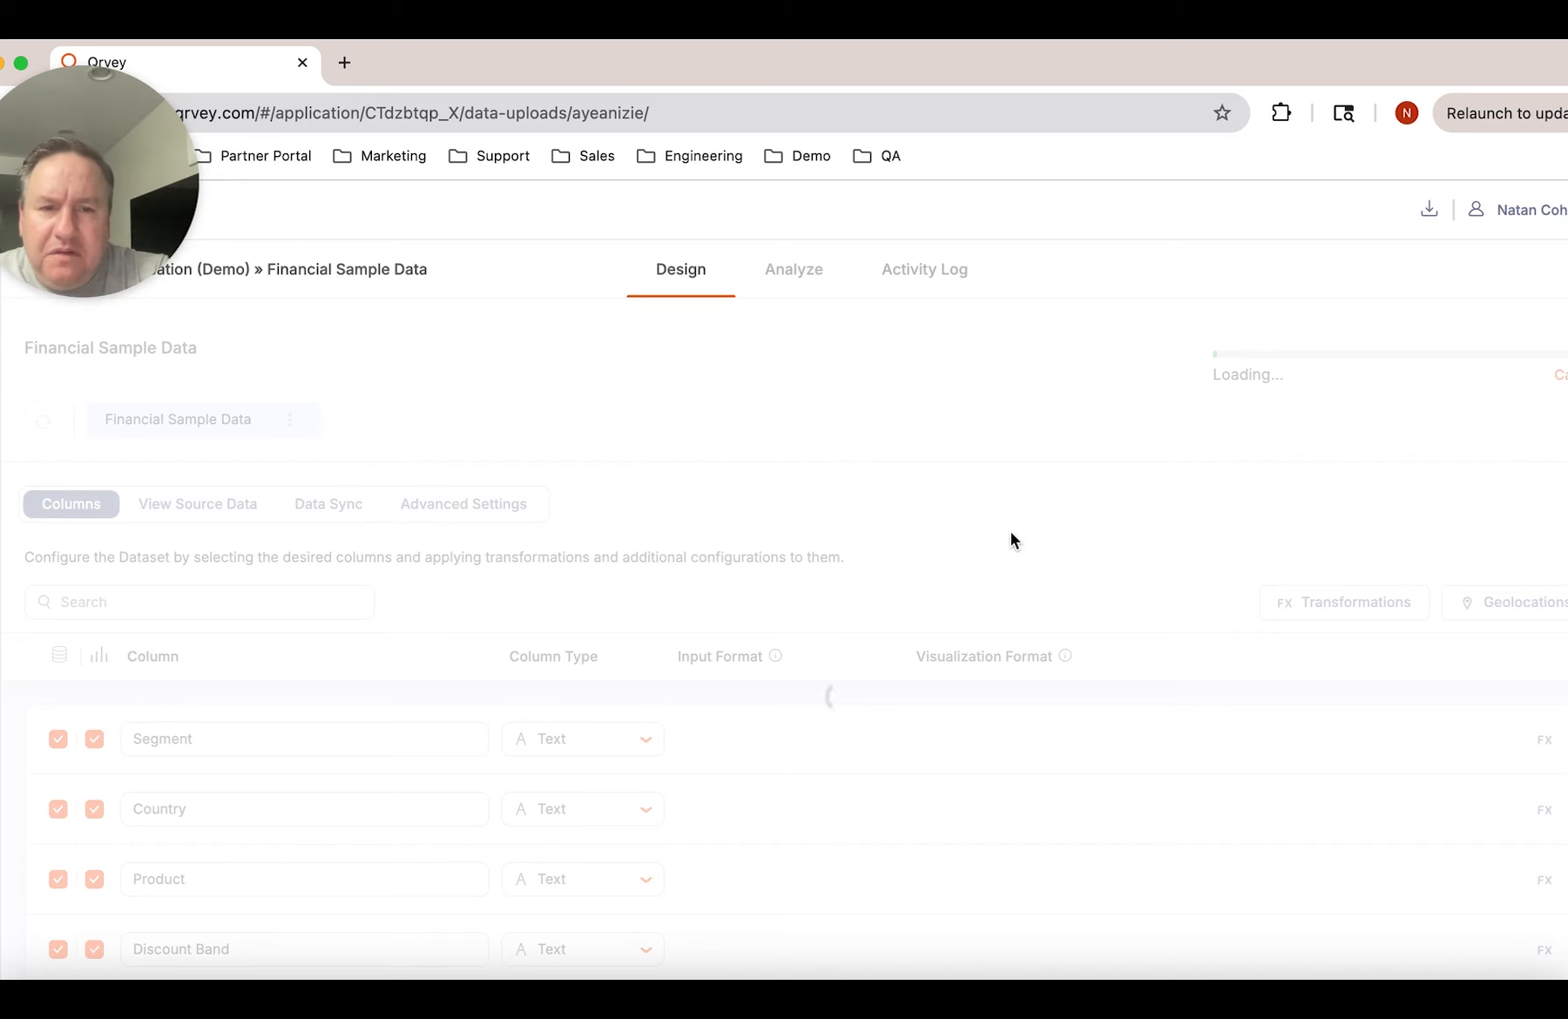